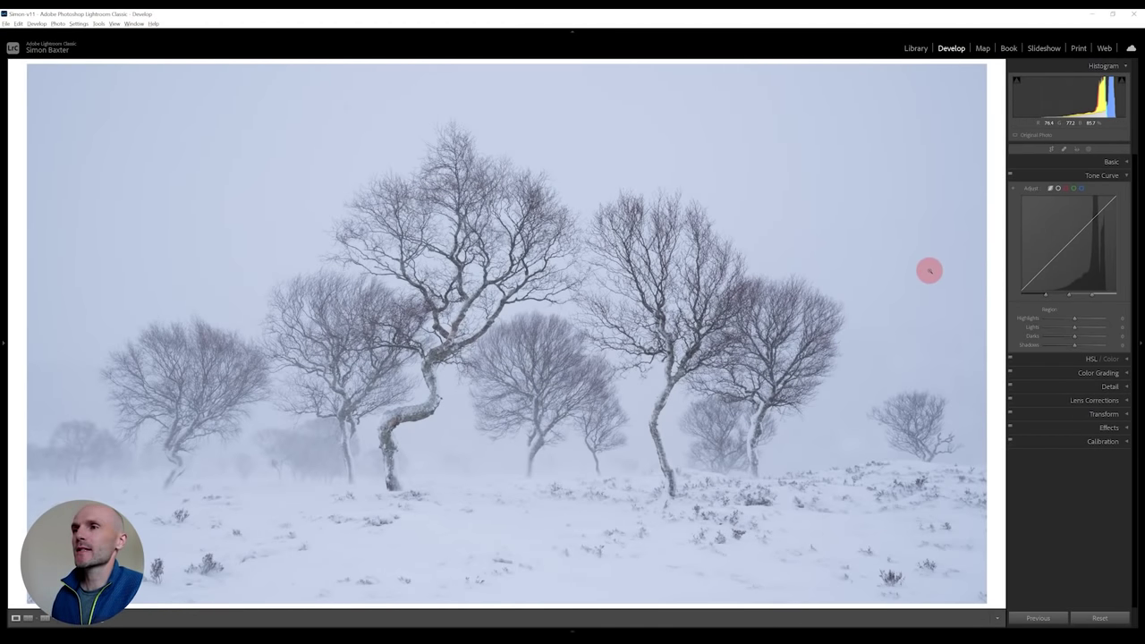
Step: Leave the crop unchanged and warm the white balance temperature to about 5860
{"action": "left_click", "coordinate": [1053, 150]}
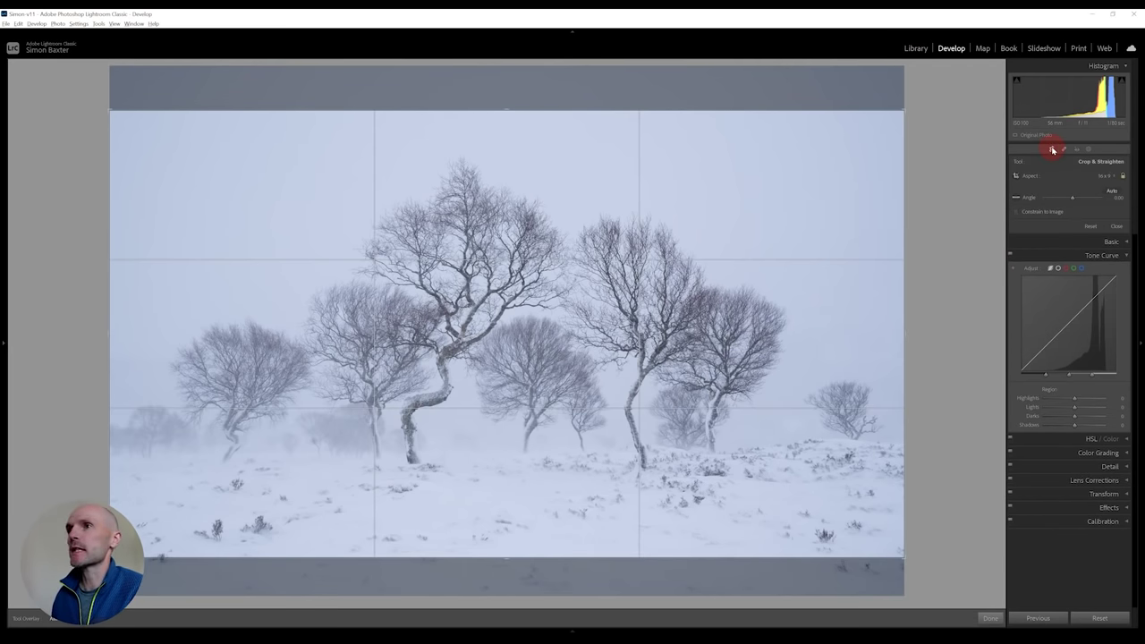
{"action": "left_click", "coordinate": [1053, 151]}
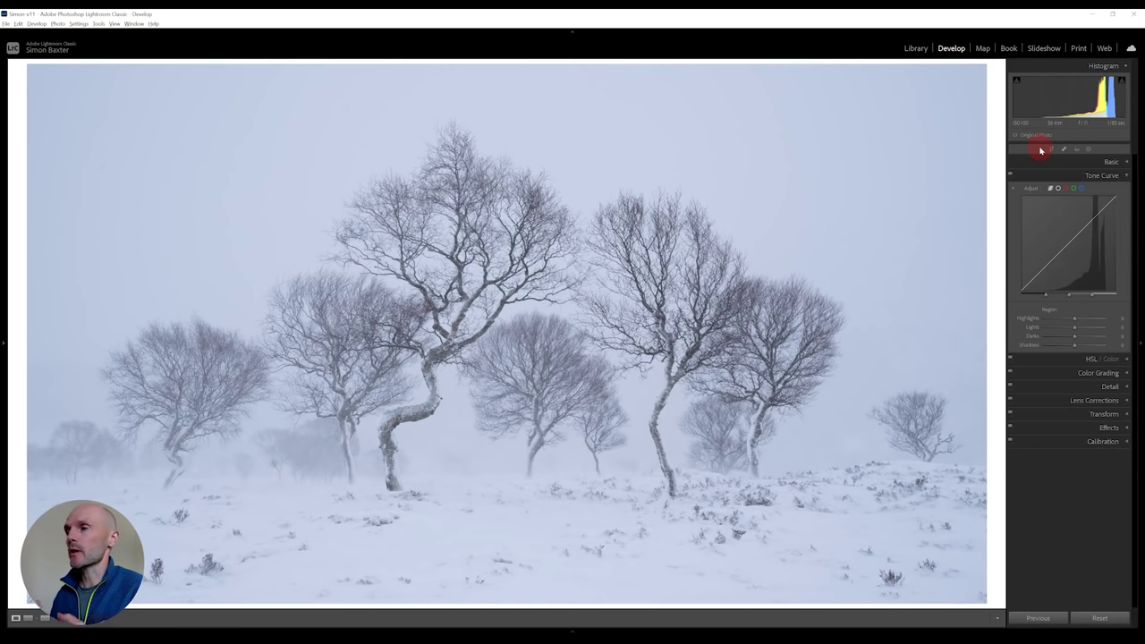
{"action": "left_click", "coordinate": [1114, 164]}
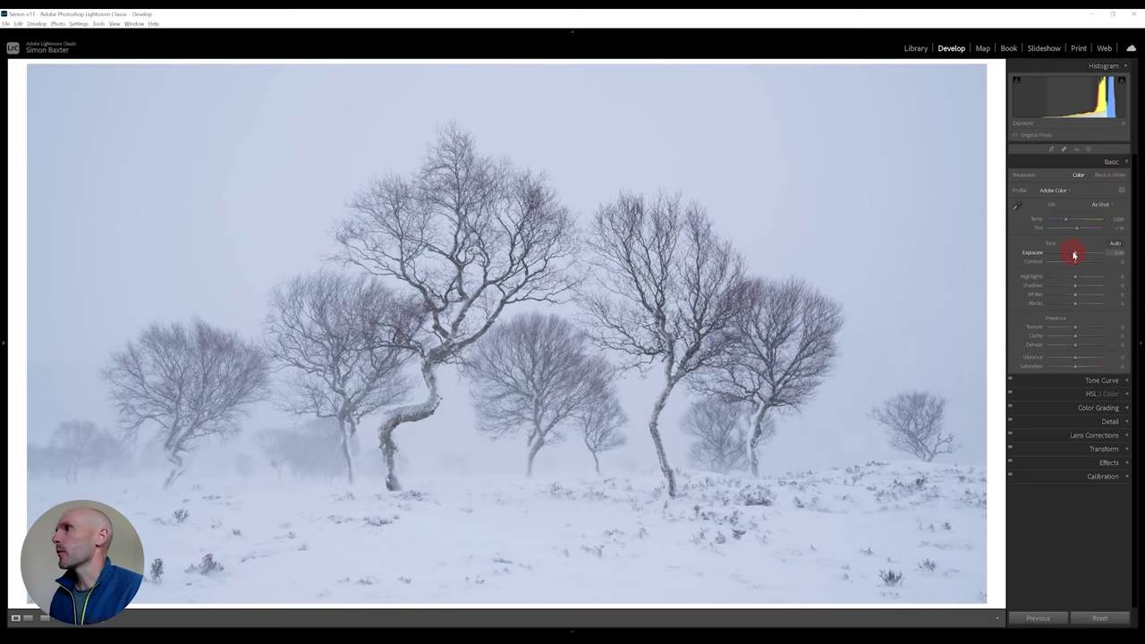
{"action": "left_click", "coordinate": [1066, 221]}
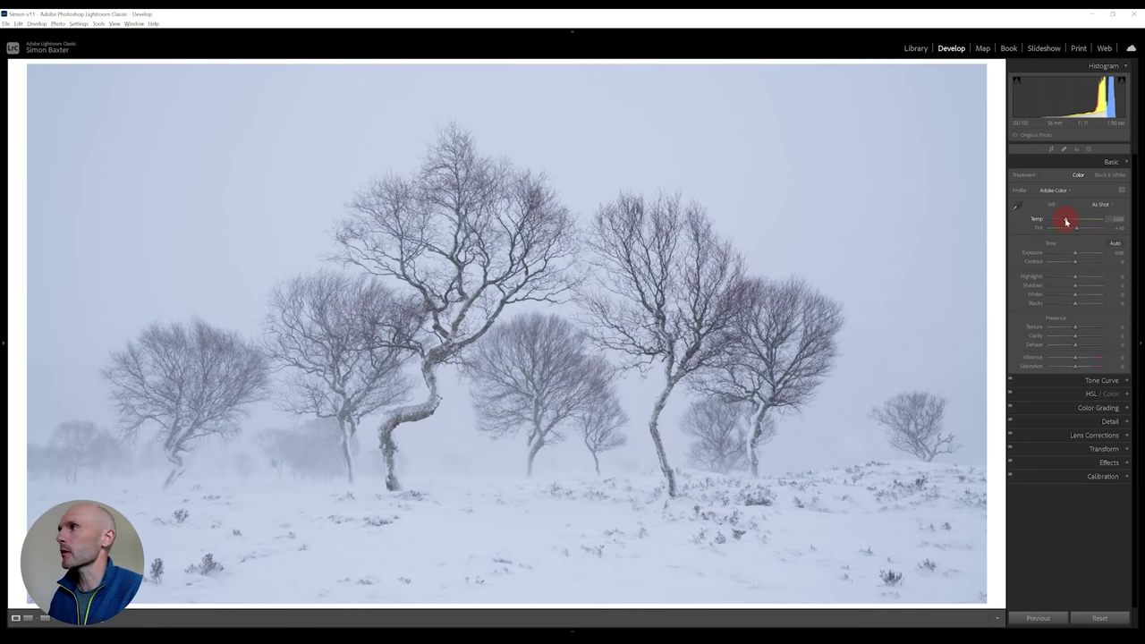
{"action": "left_click_drag", "start_coordinate": [1066, 221], "coordinate": [1068, 221]}
Step: Set Tint to +5 and lift Shadows and Whites to +20
{"action": "left_click_drag", "start_coordinate": [1076, 228], "coordinate": [1077, 230]}
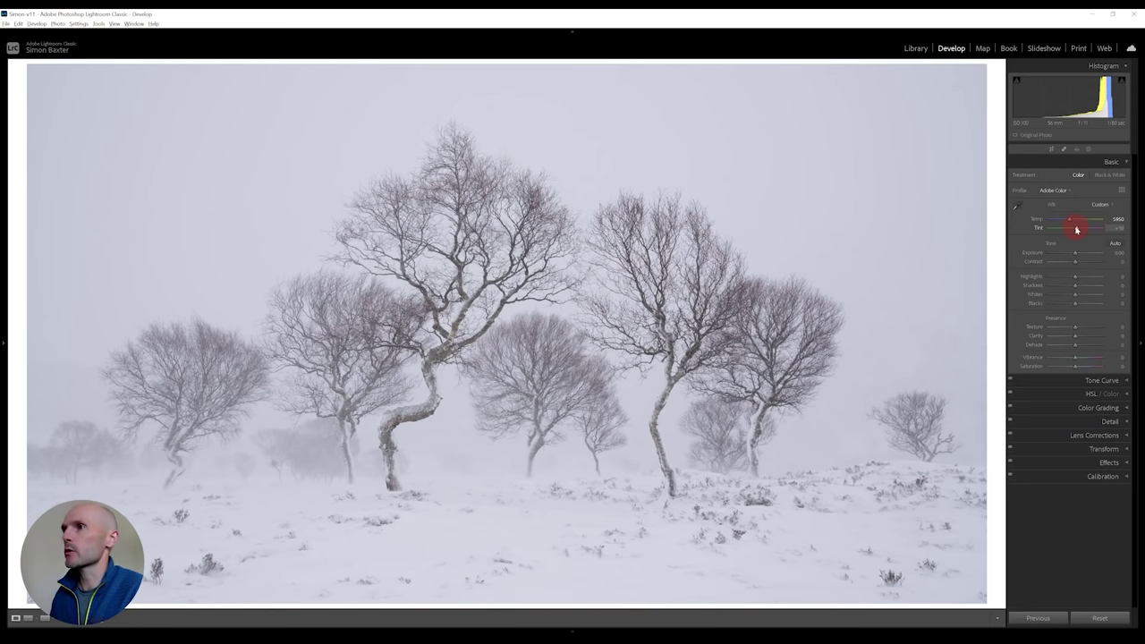
{"action": "left_click_drag", "start_coordinate": [1076, 229], "coordinate": [1076, 256]}
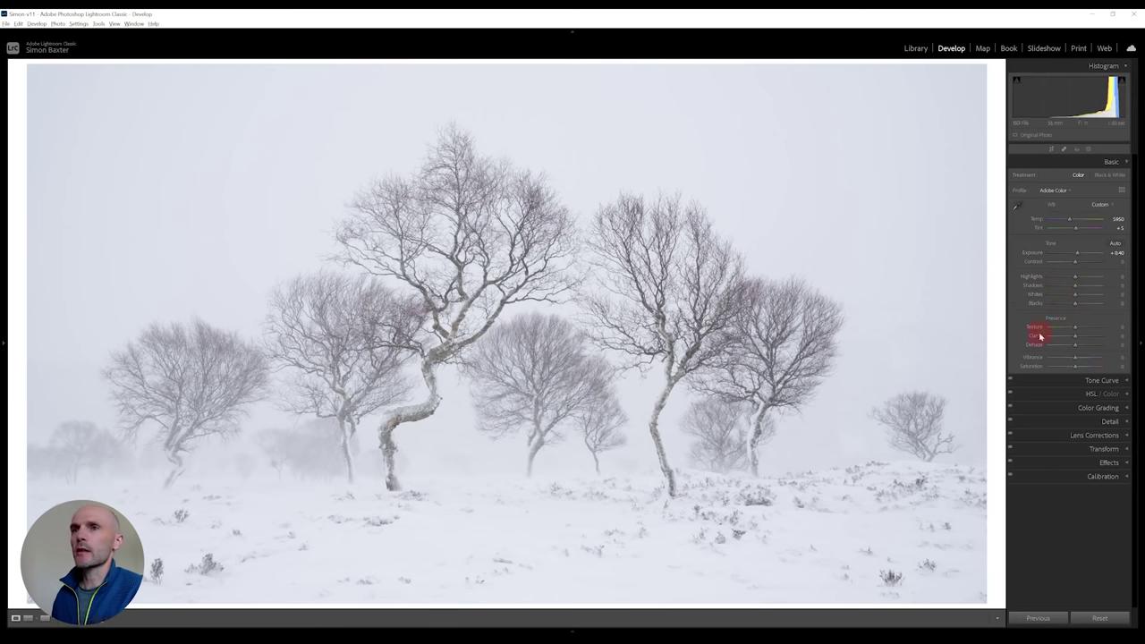
{"action": "left_click", "coordinate": [1076, 285]}
{"action": "left_click_drag", "start_coordinate": [1077, 287], "coordinate": [1078, 288]}
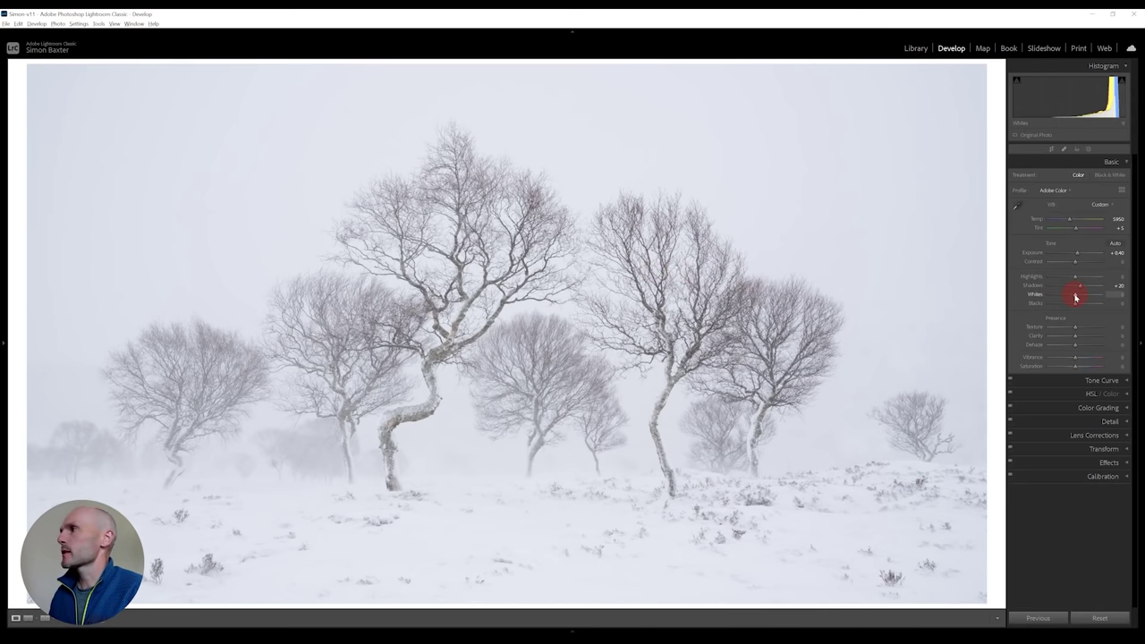
{"action": "left_click_drag", "start_coordinate": [1075, 298], "coordinate": [1077, 298]}
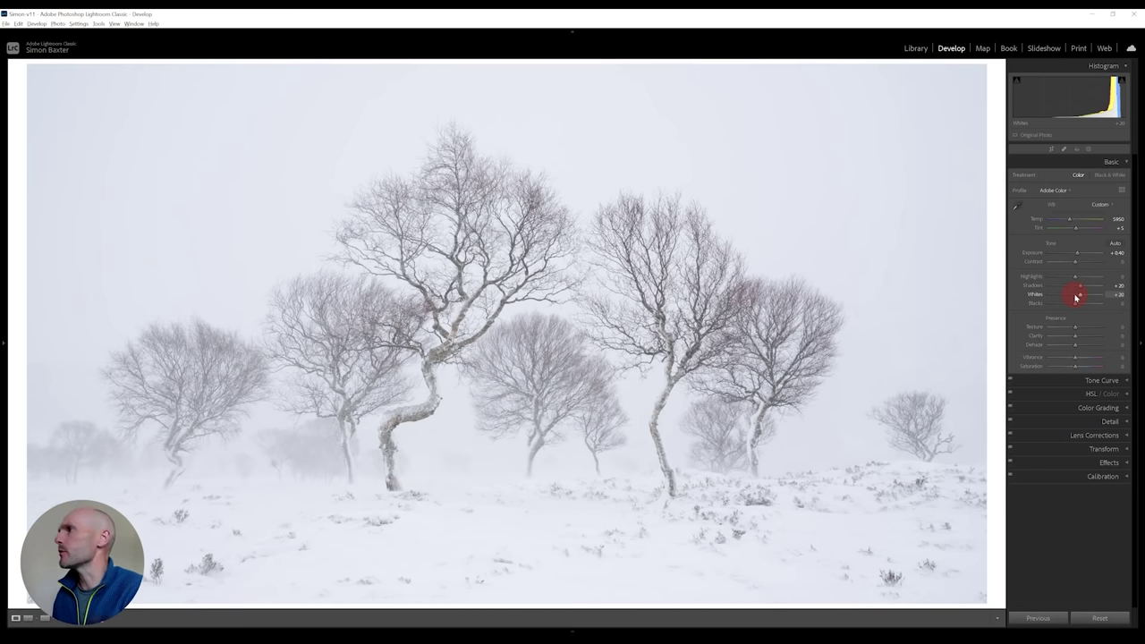
Step: In HSL/Color, cut Purple saturation to -40 and raise Purple luminance to +20
{"action": "left_click", "coordinate": [1091, 395]}
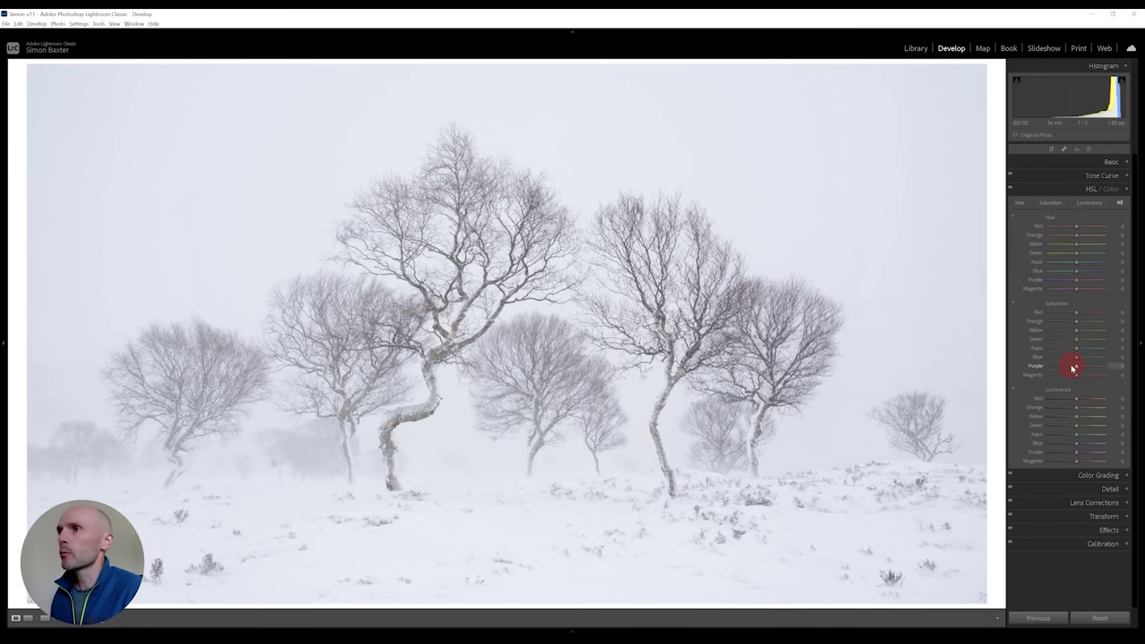
{"action": "mouse_move", "coordinate": [1073, 368]}
{"action": "left_mouse_down"}
{"action": "mouse_move", "coordinate": [1029, 370]}
{"action": "mouse_move", "coordinate": [1078, 370]}
{"action": "left_mouse_up"}
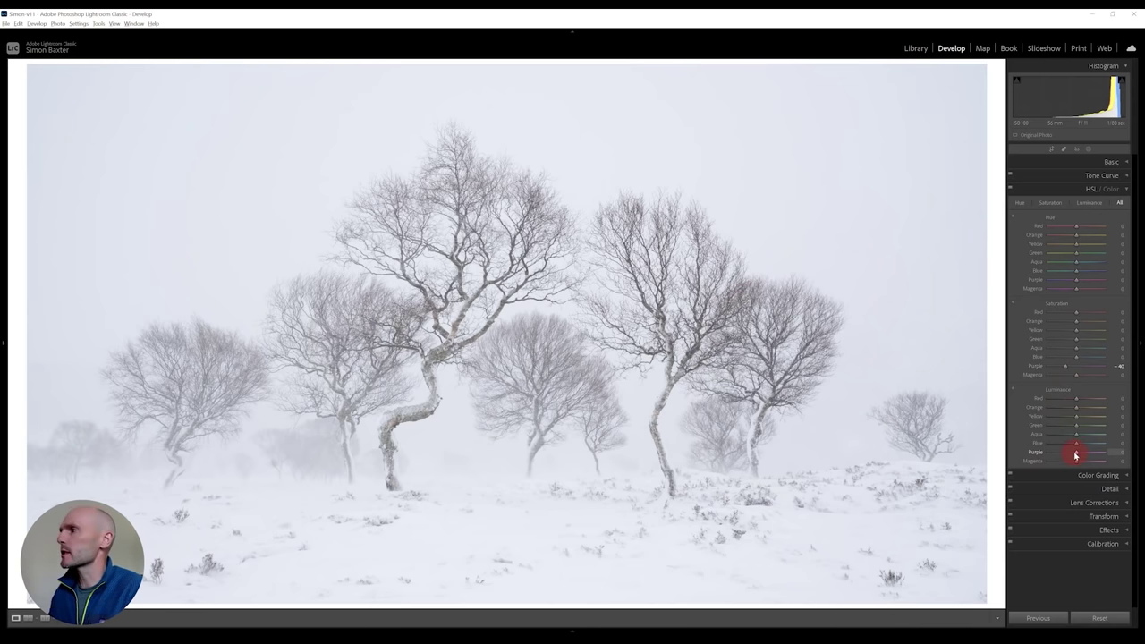
{"action": "left_click_drag", "start_coordinate": [1076, 457], "coordinate": [1078, 457]}
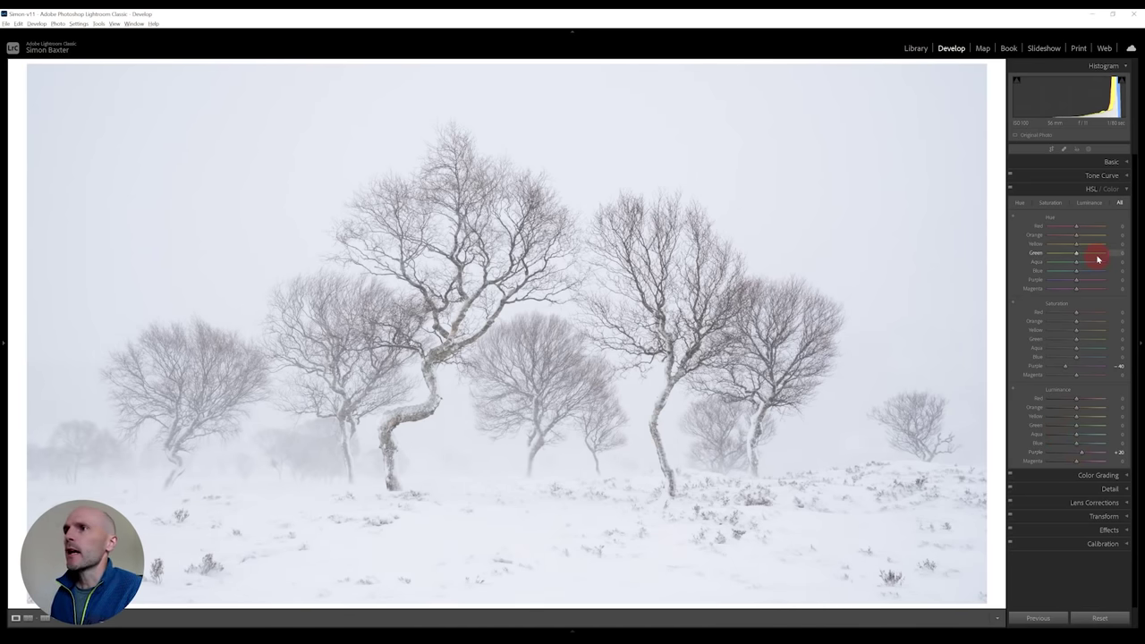
{"action": "left_click", "coordinate": [1095, 177]}
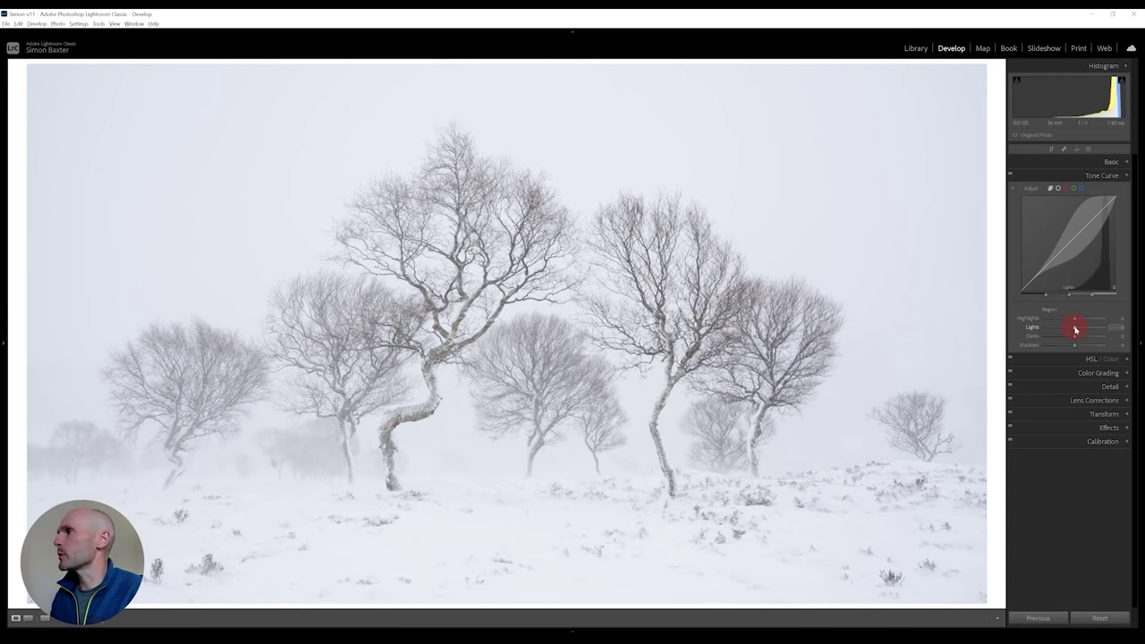
Step: Raise the tone curve's Lights region from +5 to +10
{"action": "left_click_drag", "start_coordinate": [1075, 330], "coordinate": [1076, 330]}
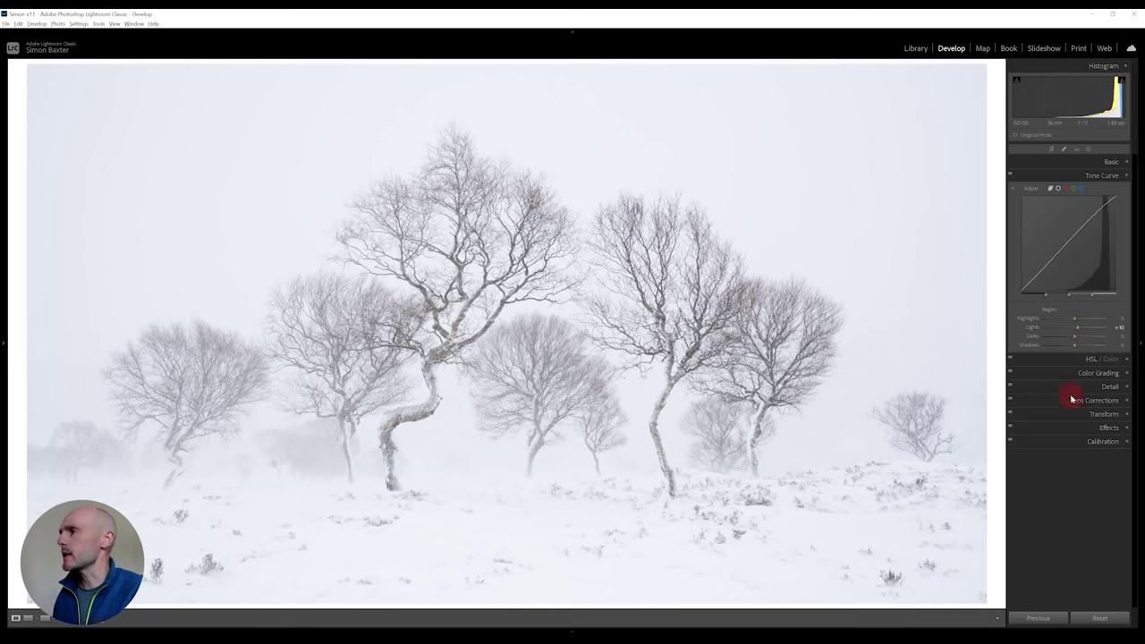
Step: Add a +10 Highlight Priority post-crop vignette to lighten the photo's edges
{"action": "left_click", "coordinate": [1106, 427]}
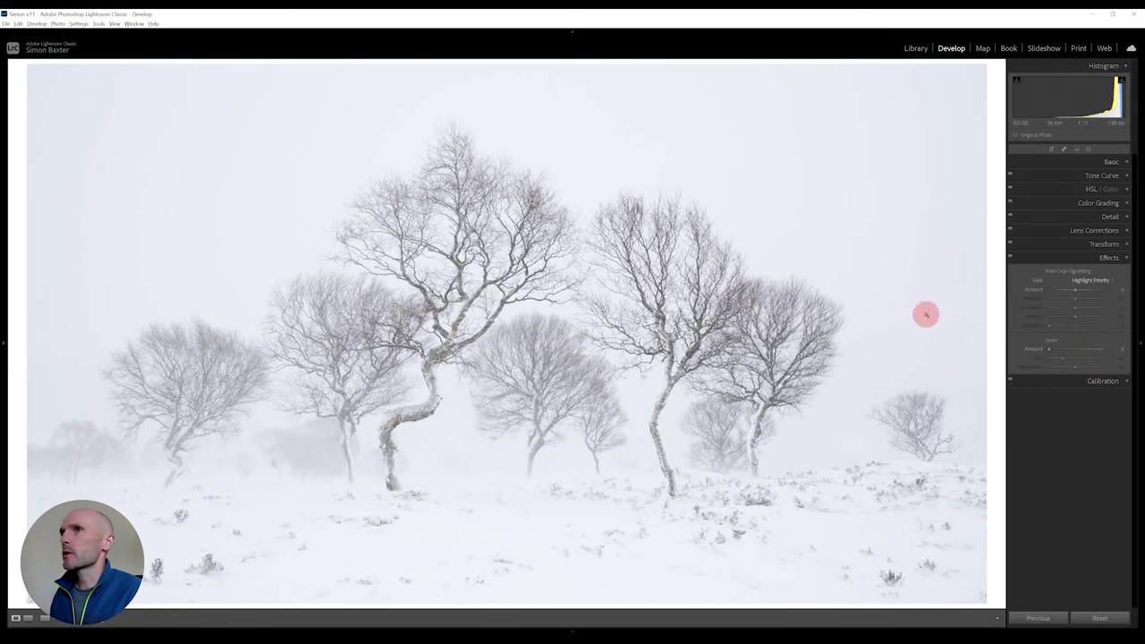
{"action": "mouse_move", "coordinate": [6, 124]}
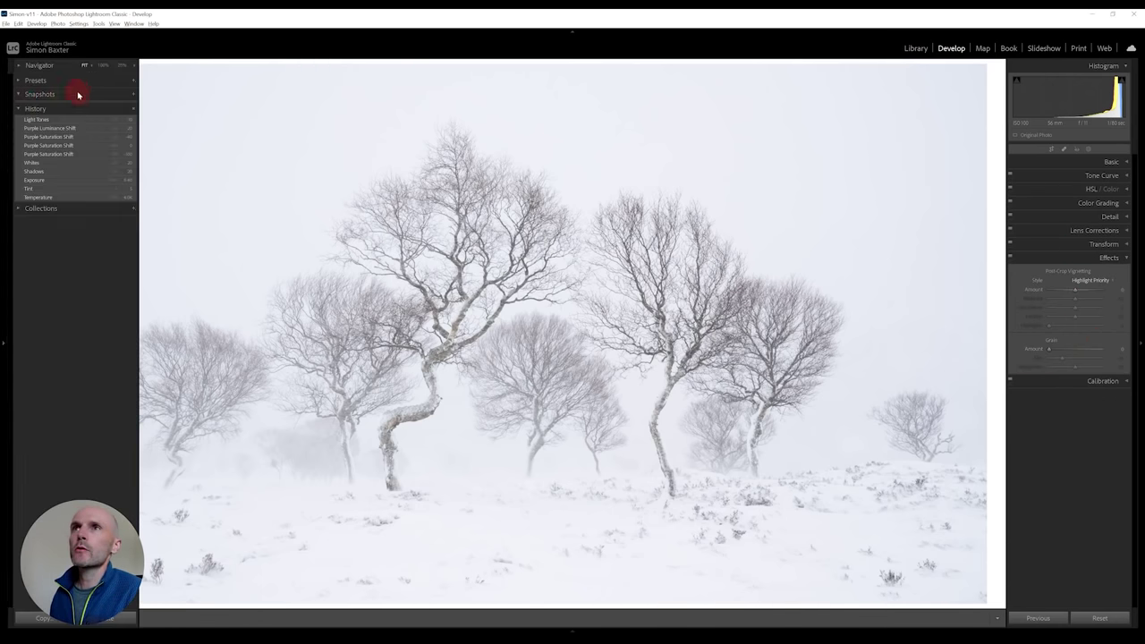
{"action": "left_click", "coordinate": [122, 66]}
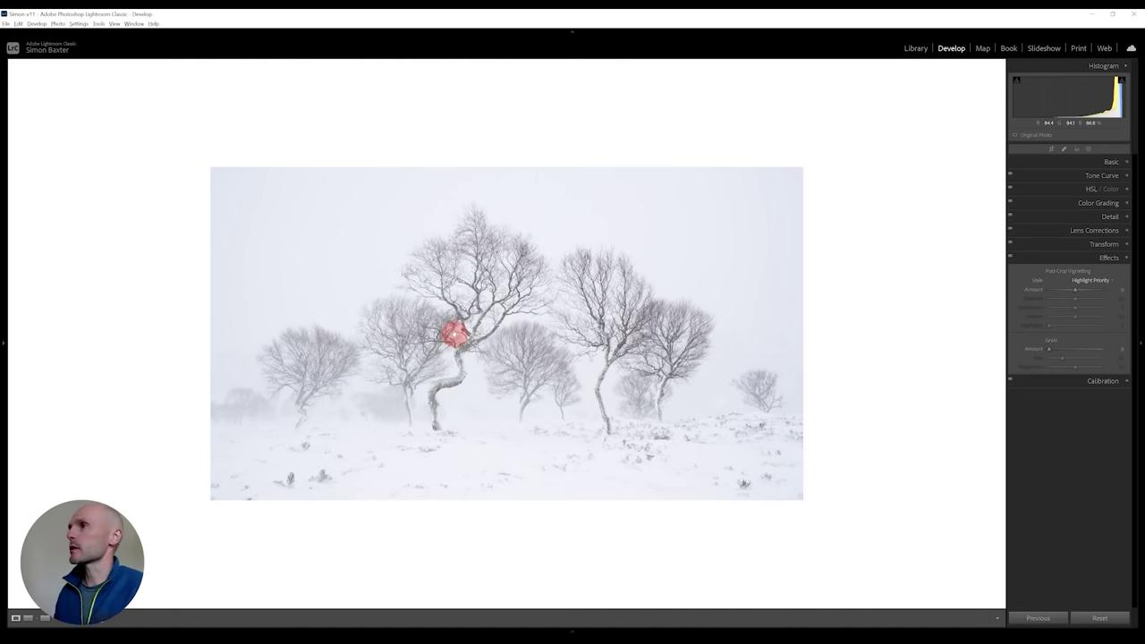
{"action": "left_click", "coordinate": [454, 333]}
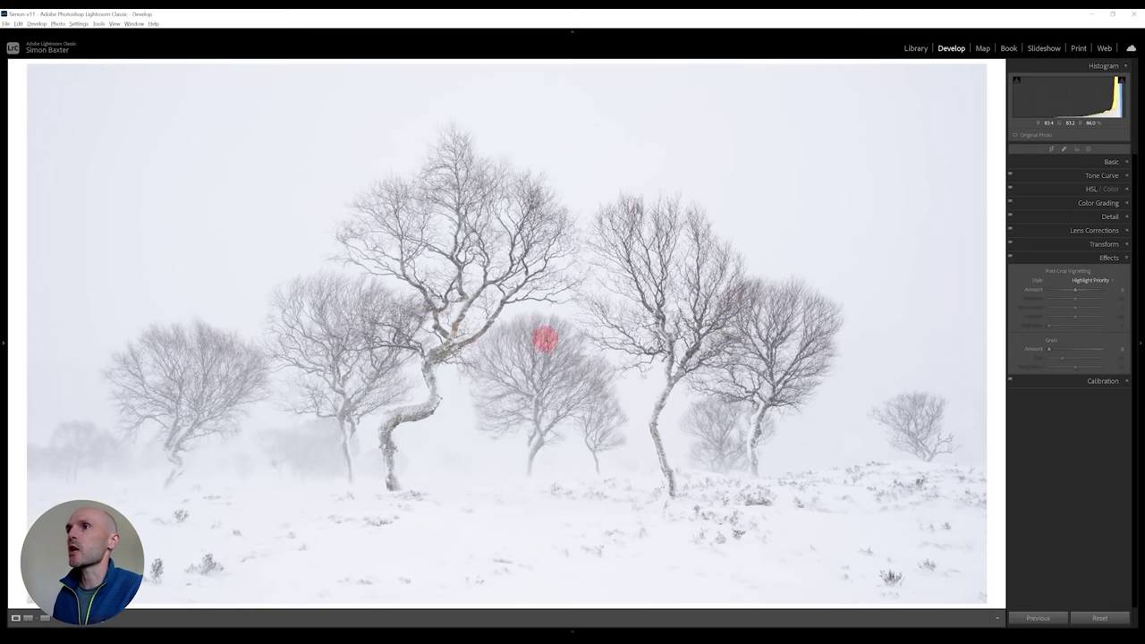
{"action": "left_click", "coordinate": [1077, 293]}
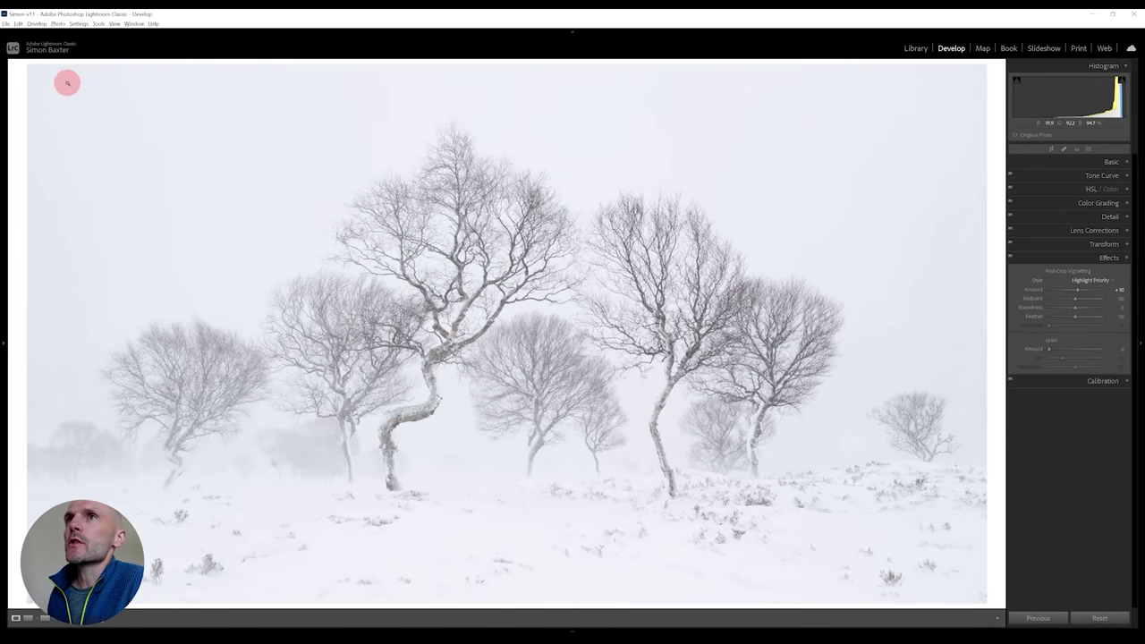
Step: Zoom to 100% in the Navigator and inspect the upper part of the photo
{"action": "left_click", "coordinate": [3, 92]}
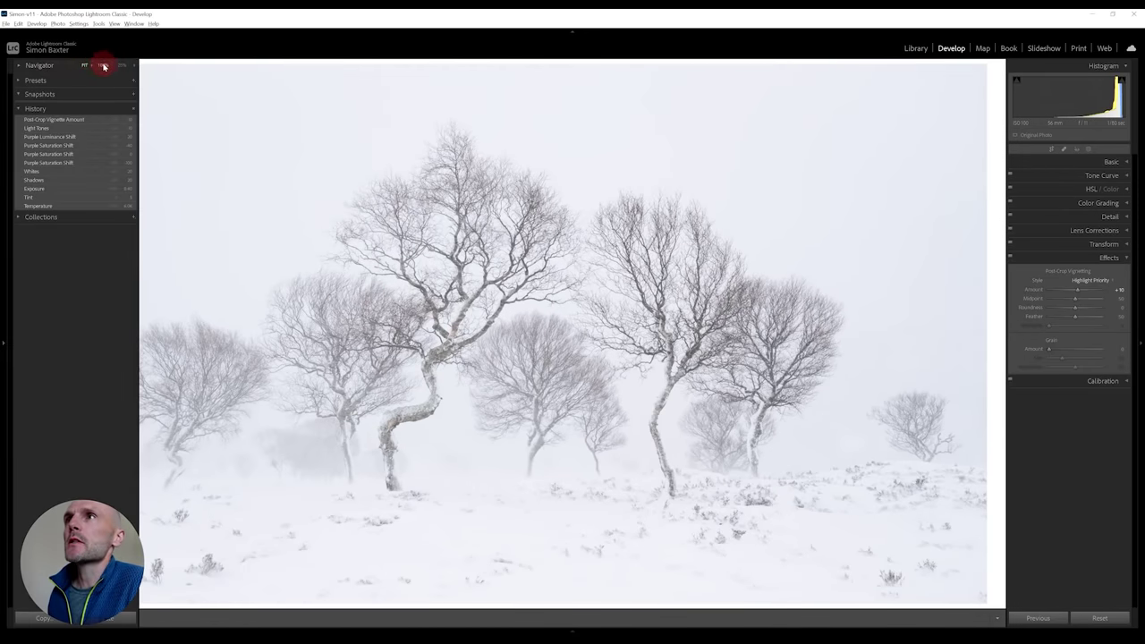
{"action": "left_click", "coordinate": [103, 65]}
{"action": "left_click_drag", "start_coordinate": [437, 248], "coordinate": [595, 162]}
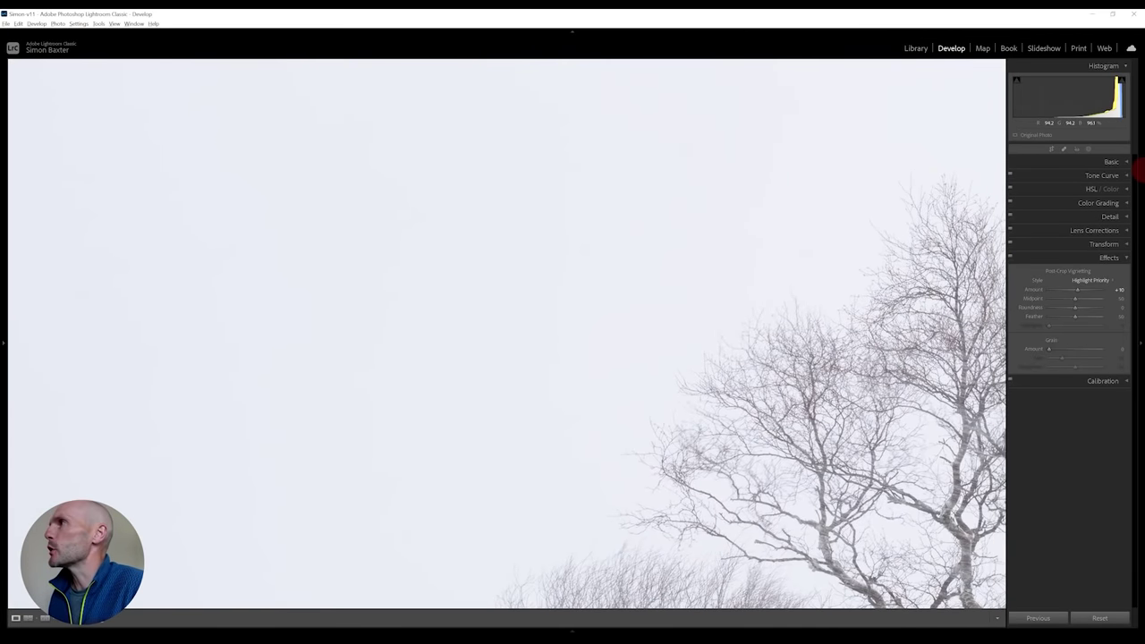
{"action": "left_click", "coordinate": [1053, 149]}
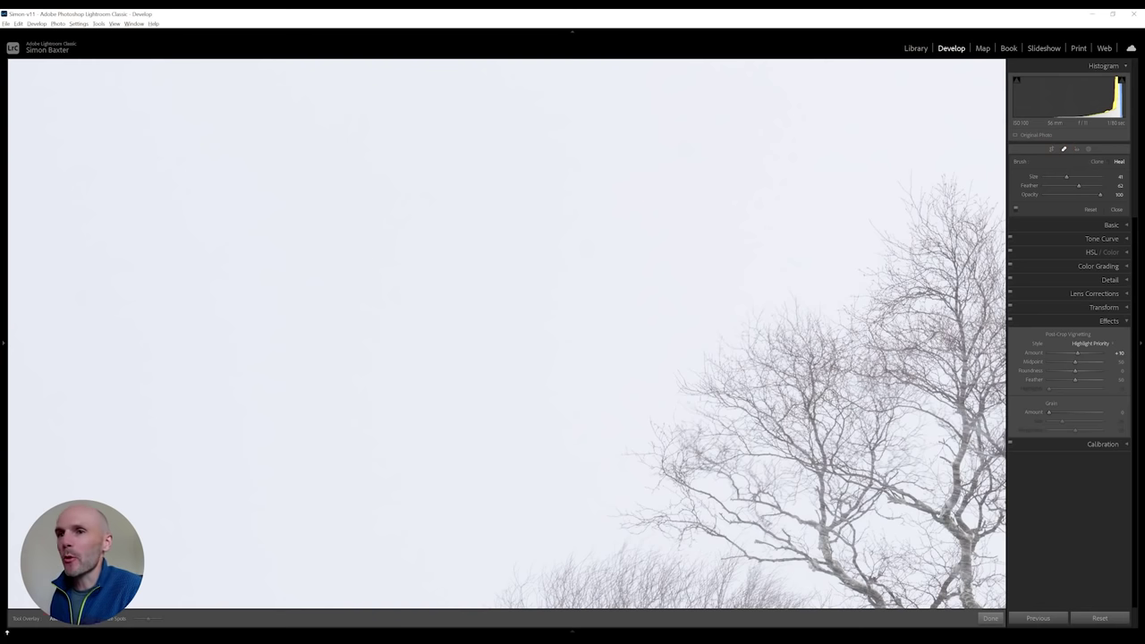
Step: Check the photo for specks in the black-and-white spot view, then zoom in on the trees
{"action": "left_click", "coordinate": [105, 622]}
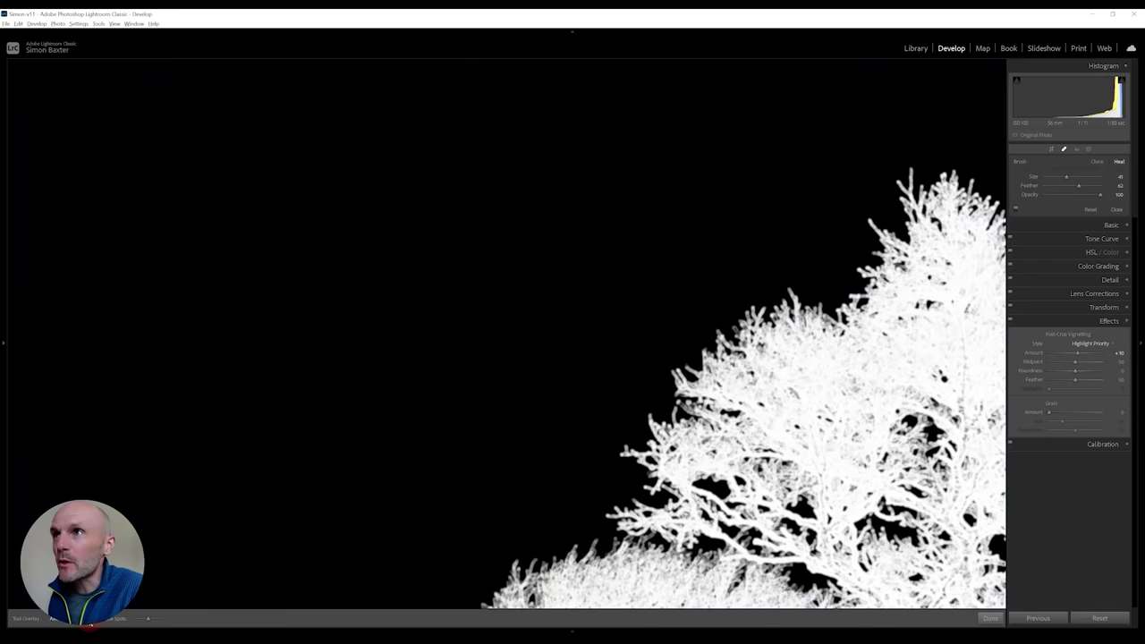
{"action": "left_click_drag", "start_coordinate": [291, 322], "coordinate": [325, 414]}
{"action": "left_click", "coordinate": [402, 388]}
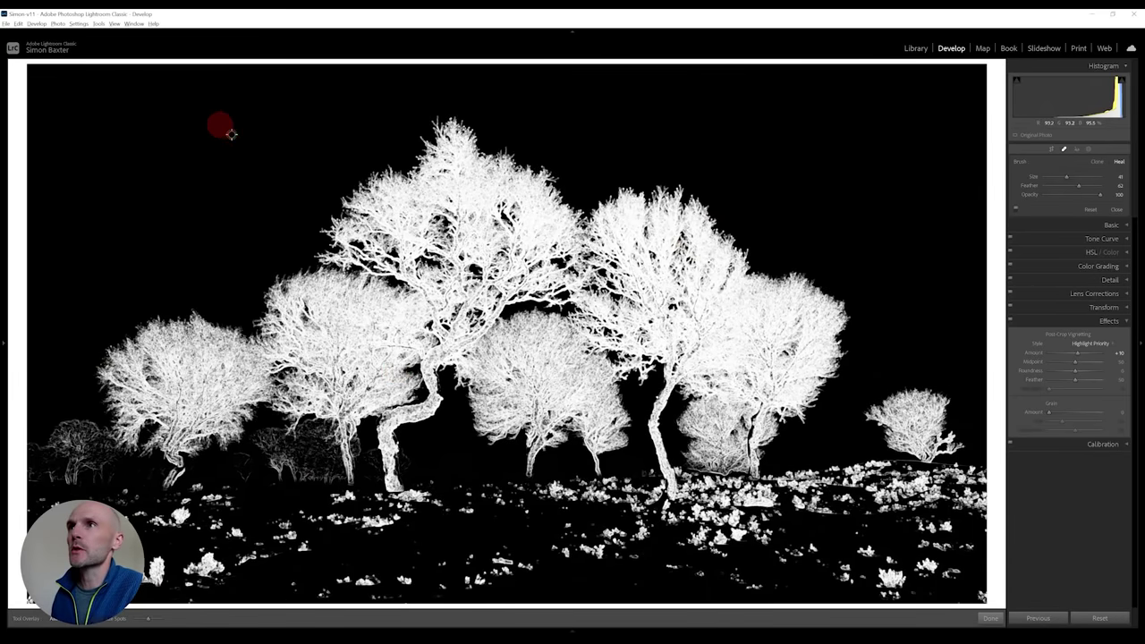
{"action": "left_click", "coordinate": [1065, 149]}
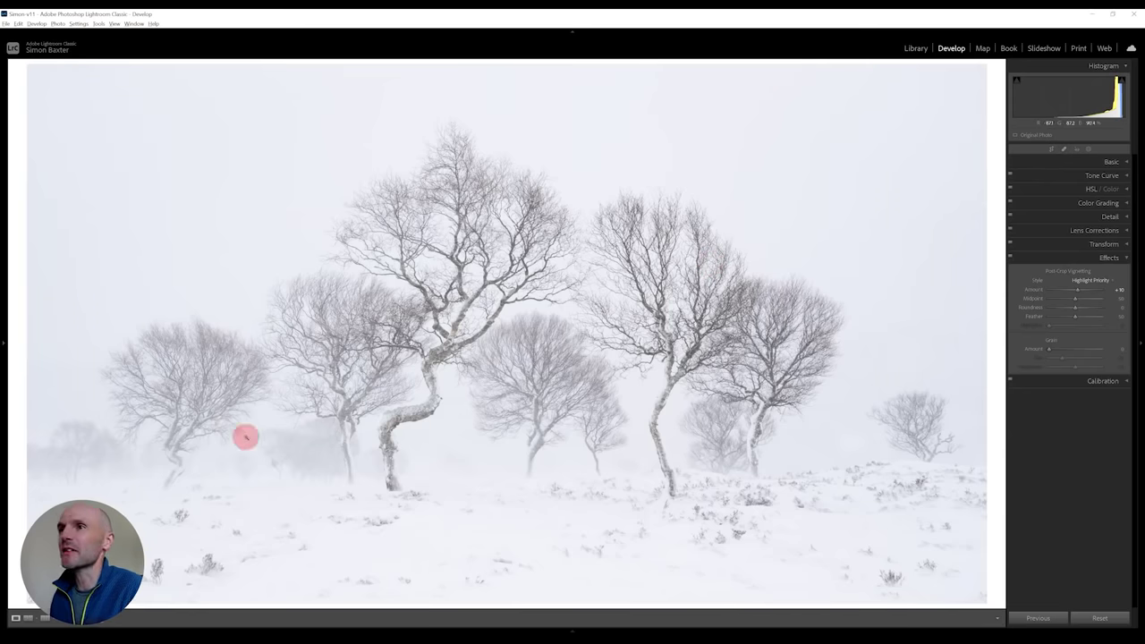
{"action": "left_click_drag", "start_coordinate": [274, 464], "coordinate": [388, 460]}
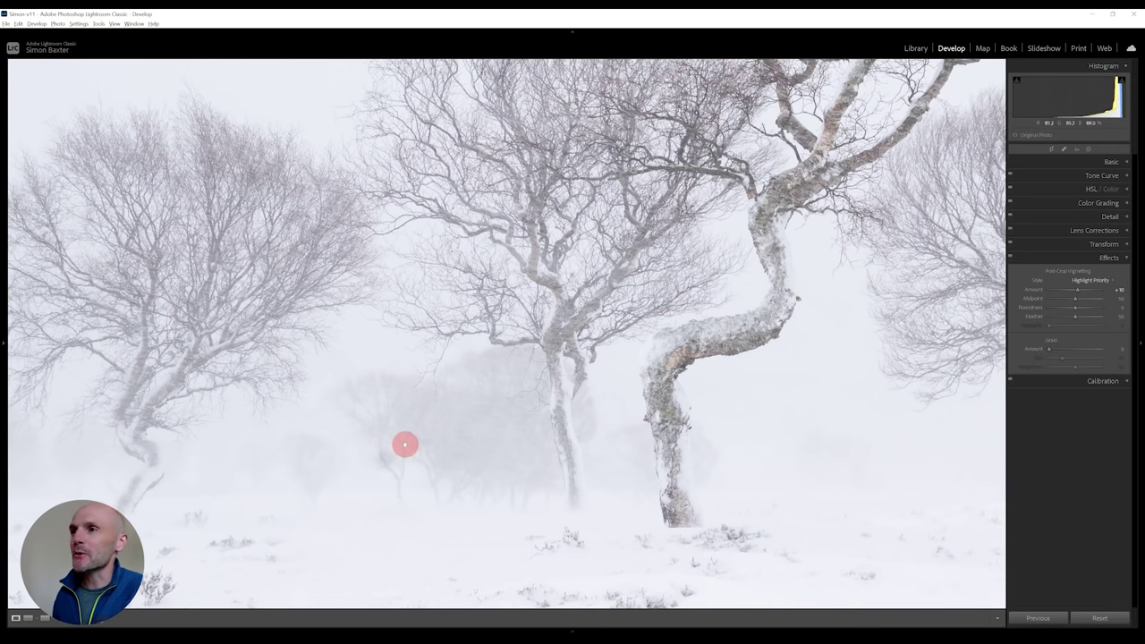
Step: Heal a blemish among the misty background trees with Spot Removal
{"action": "left_click", "coordinate": [1065, 152]}
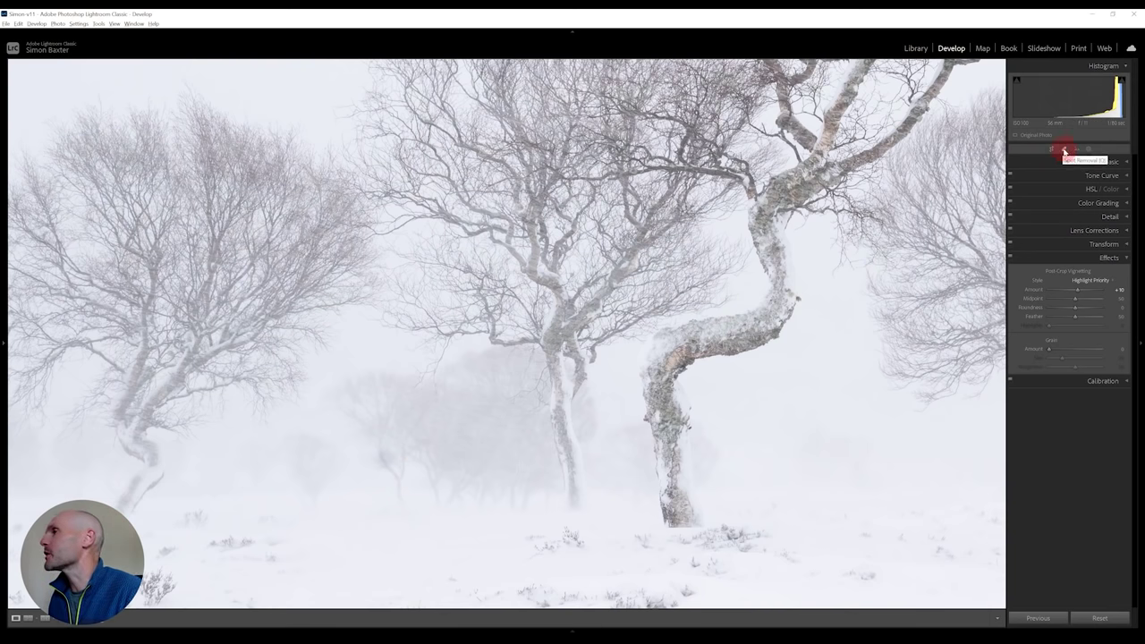
{"action": "key", "text": "a"}
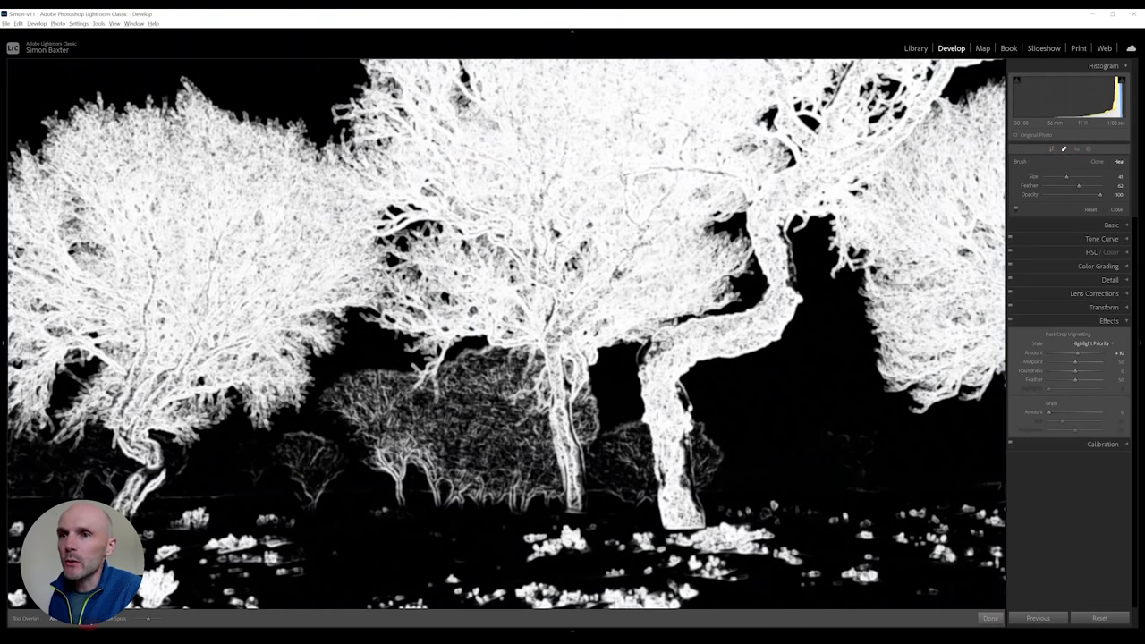
{"action": "key", "text": "a"}
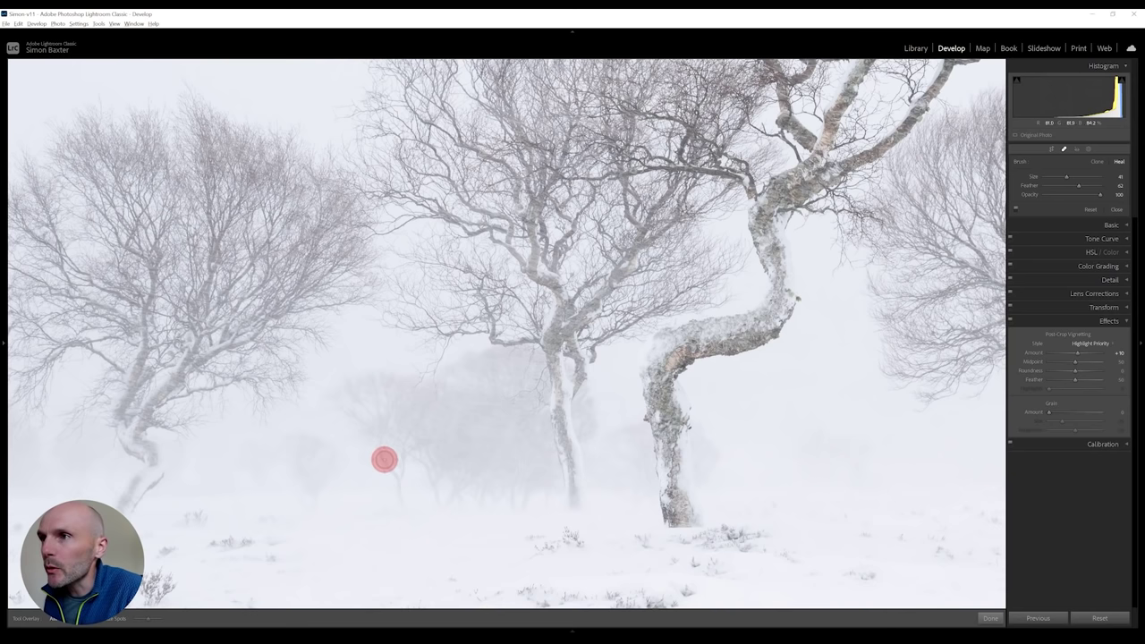
{"action": "left_click", "coordinate": [384, 459]}
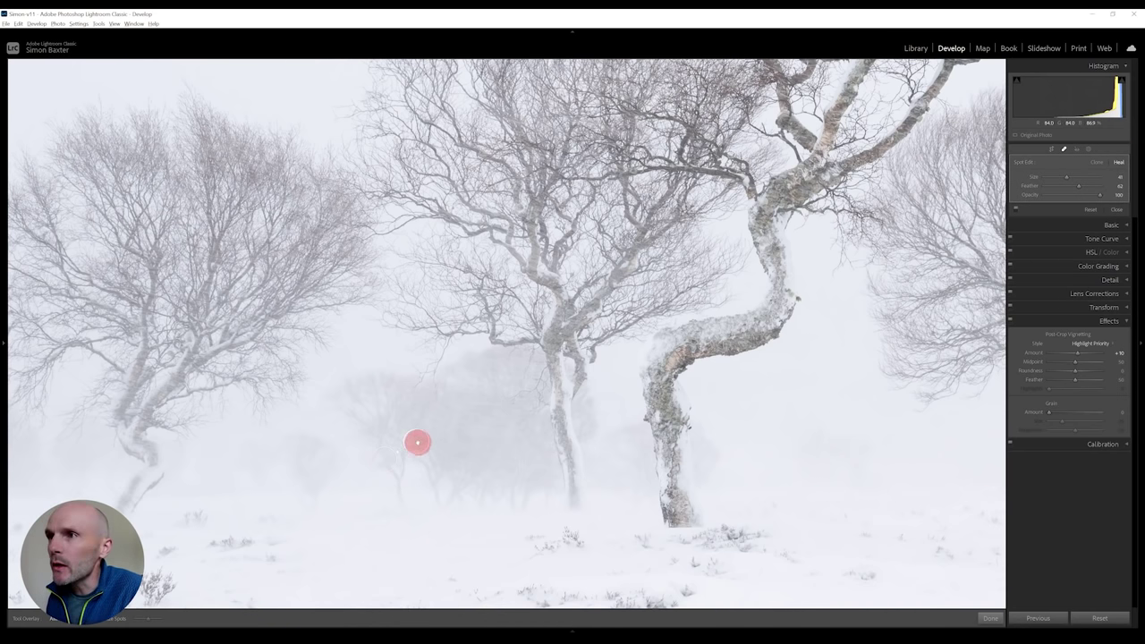
{"action": "left_click", "coordinate": [417, 441]}
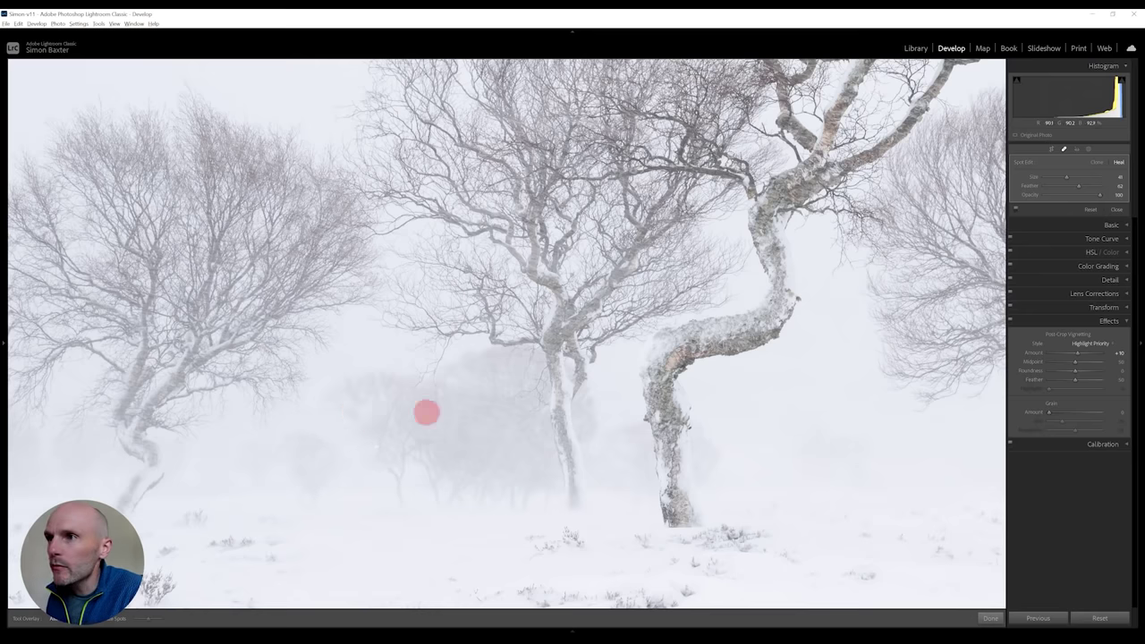
{"action": "left_click", "coordinate": [1062, 151]}
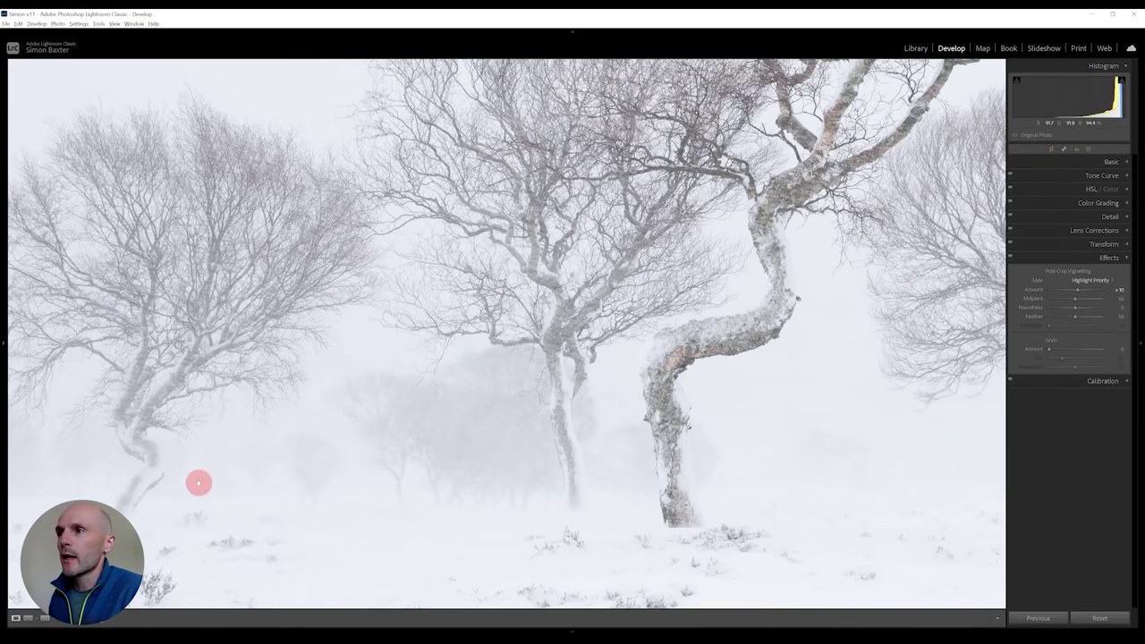
Step: Inspect the twisted birch and foreground heather up close, then fit the whole photo
{"action": "left_click_drag", "start_coordinate": [205, 502], "coordinate": [419, 409]}
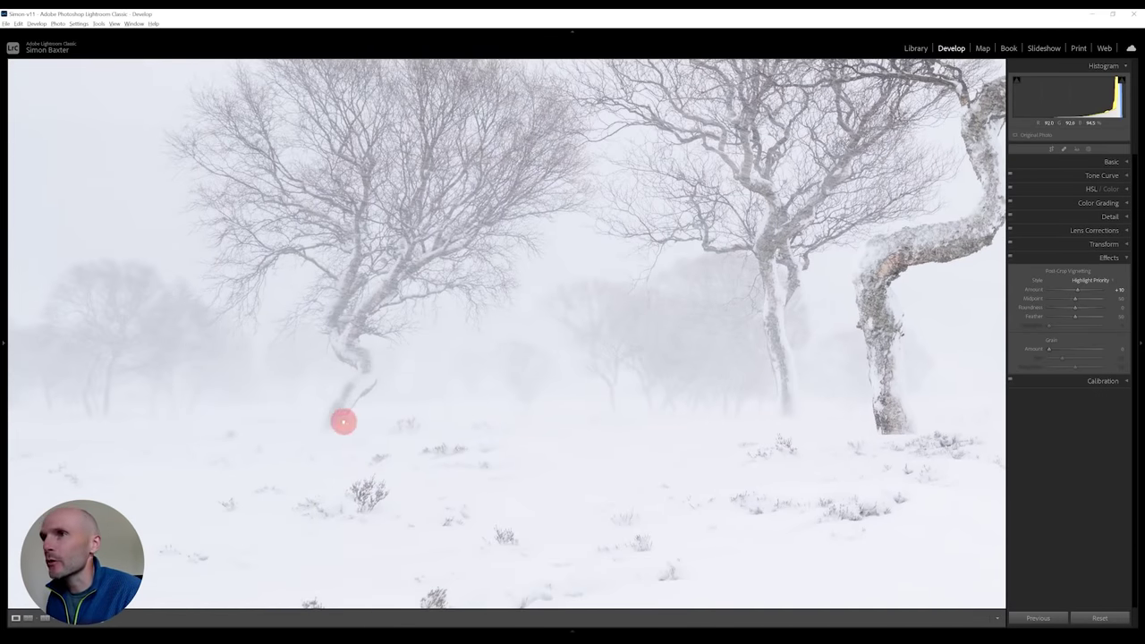
{"action": "left_click_drag", "start_coordinate": [342, 419], "coordinate": [445, 417]}
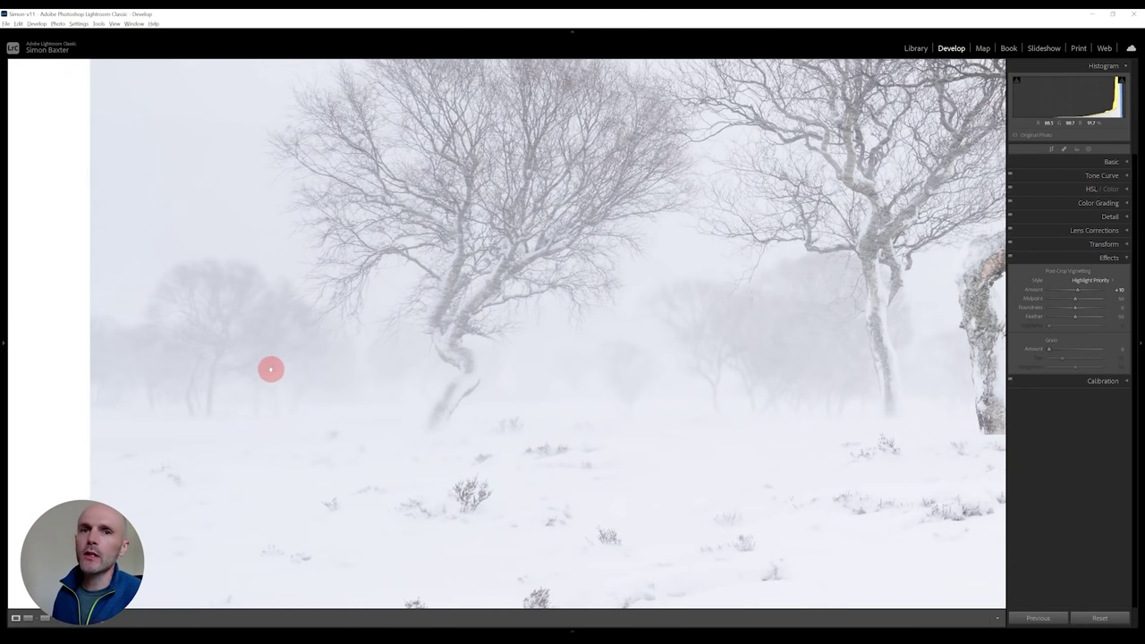
{"action": "left_click_drag", "start_coordinate": [631, 416], "coordinate": [417, 422]}
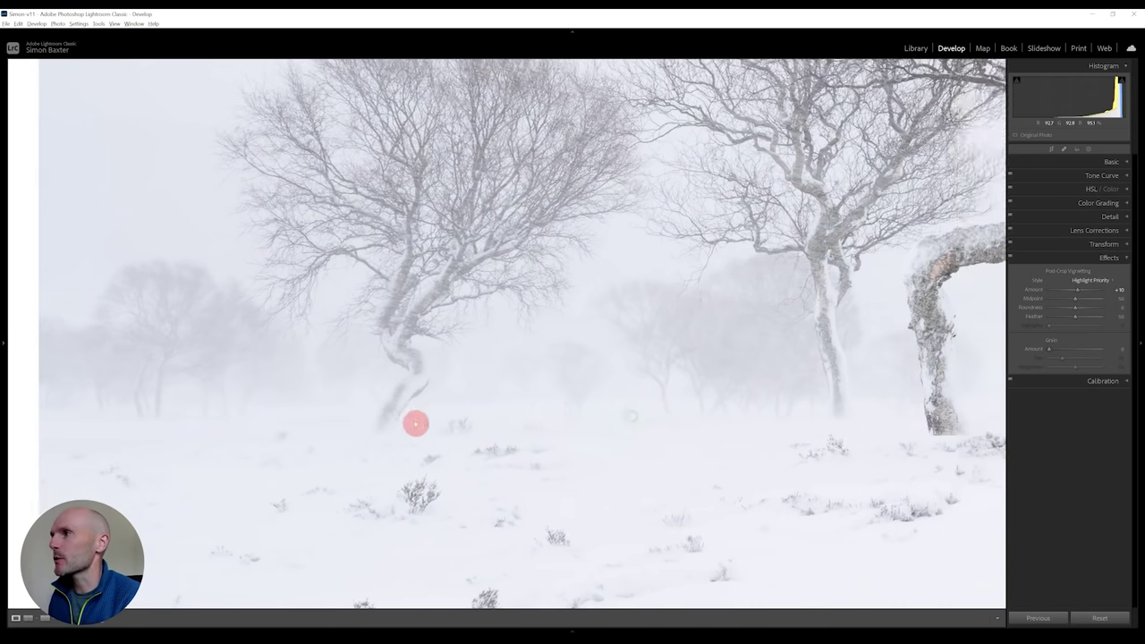
{"action": "left_click_drag", "start_coordinate": [618, 431], "coordinate": [584, 430]}
{"action": "left_click_drag", "start_coordinate": [800, 422], "coordinate": [523, 391]}
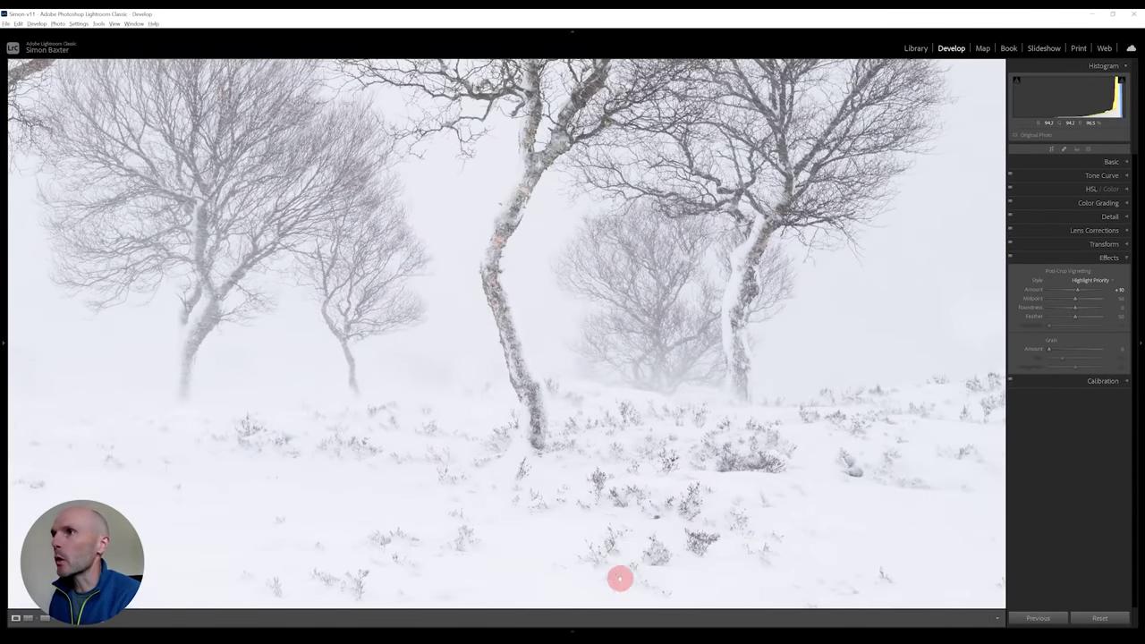
{"action": "left_click", "coordinate": [403, 408]}
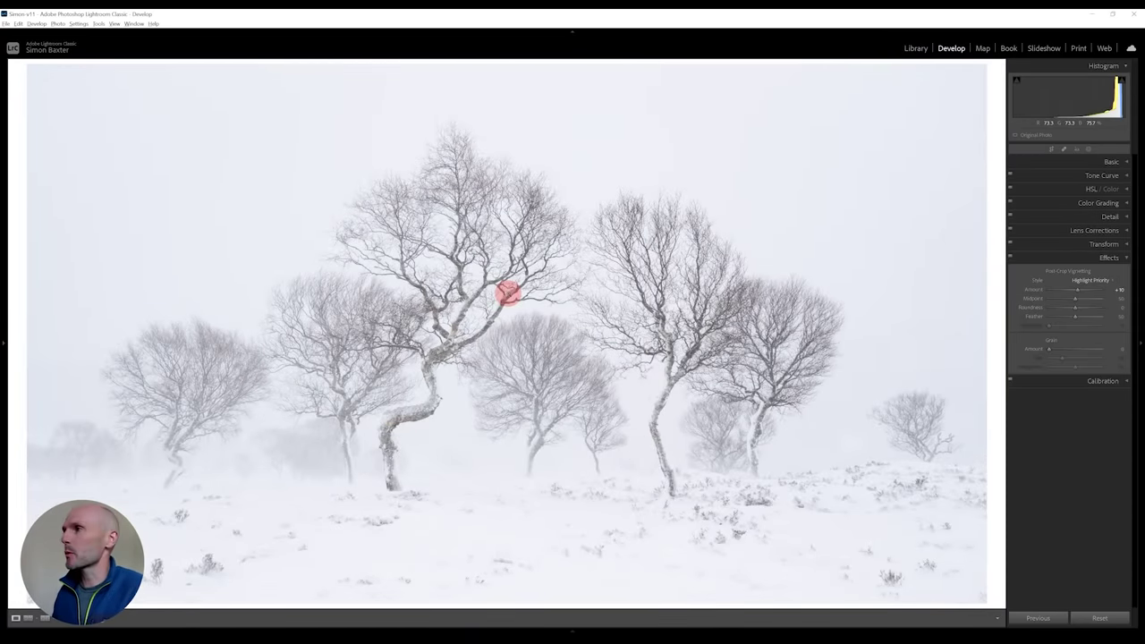
Step: Send the birch photo to Adobe Photoshop 2022 via Edit In
{"action": "right_click", "coordinate": [514, 255]}
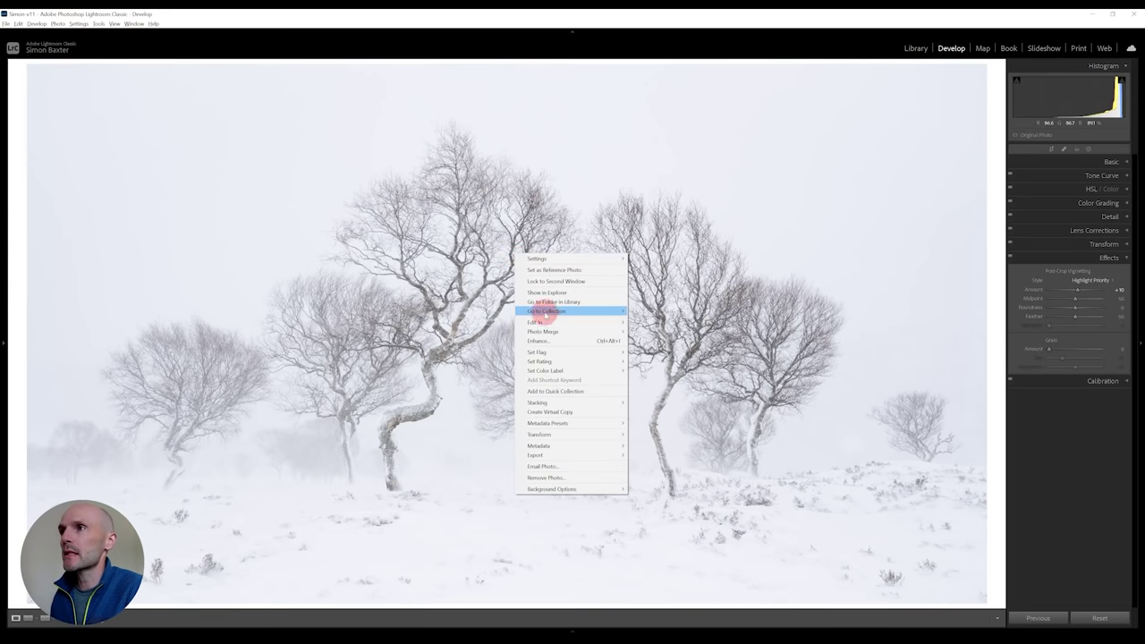
{"action": "mouse_move", "coordinate": [545, 322]}
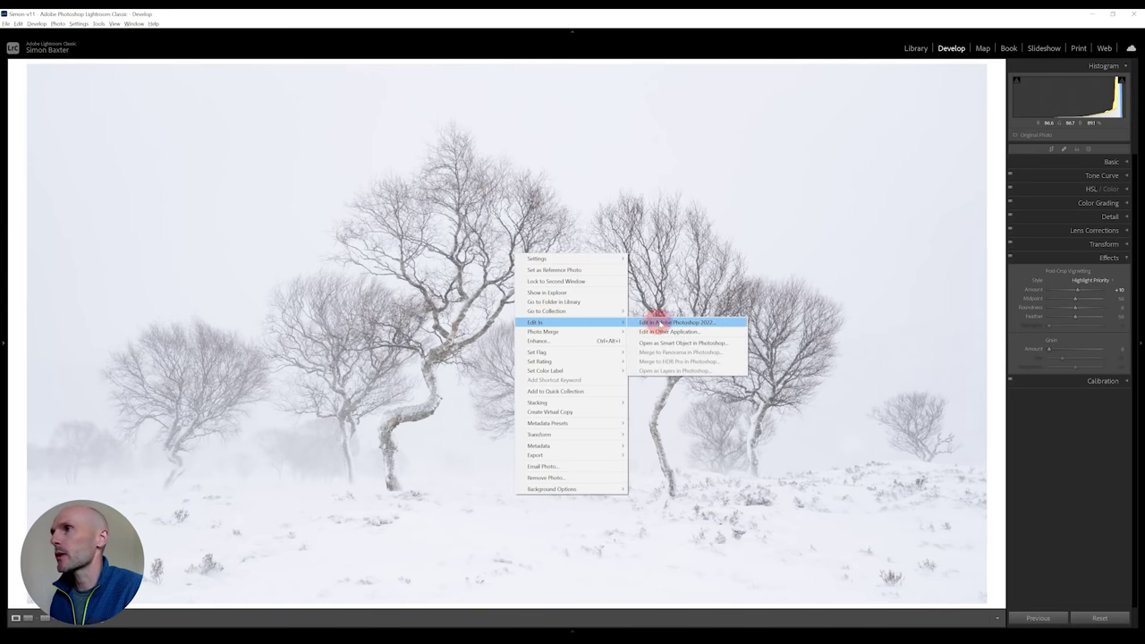
{"action": "left_click", "coordinate": [659, 322]}
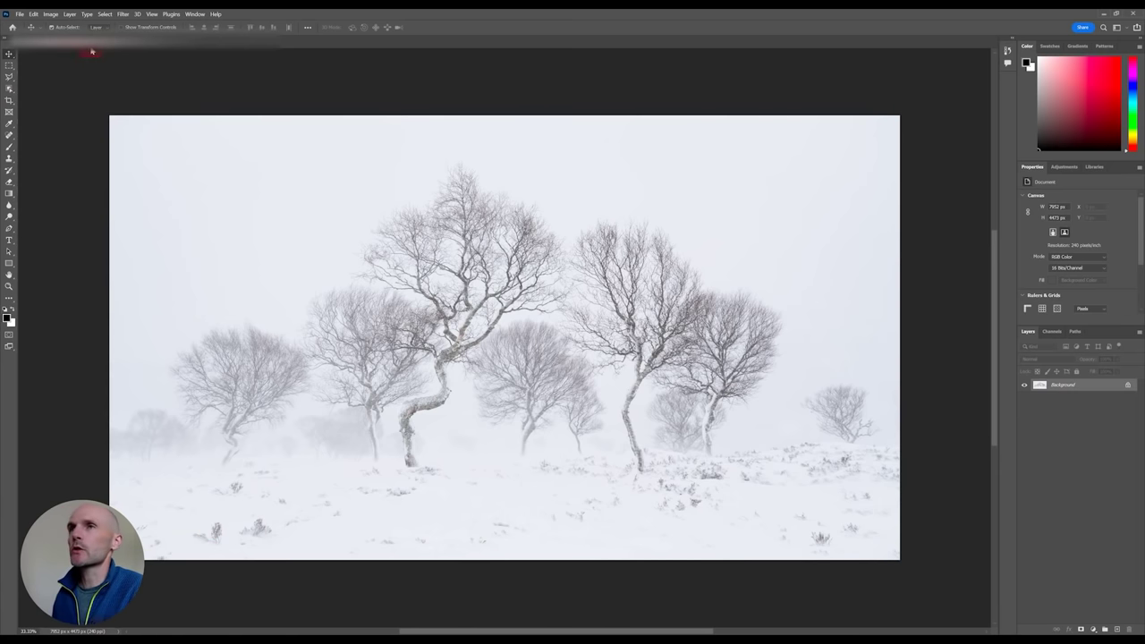
Step: At 100% zoom, lasso the lower-left heather and remove it with Content-Aware Fill
{"action": "left_click", "coordinate": [10, 79]}
{"action": "key", "text": "ctrl+plus"}
{"action": "key", "text": "ctrl+plus"}
{"action": "key", "text": "ctrl+plus"}
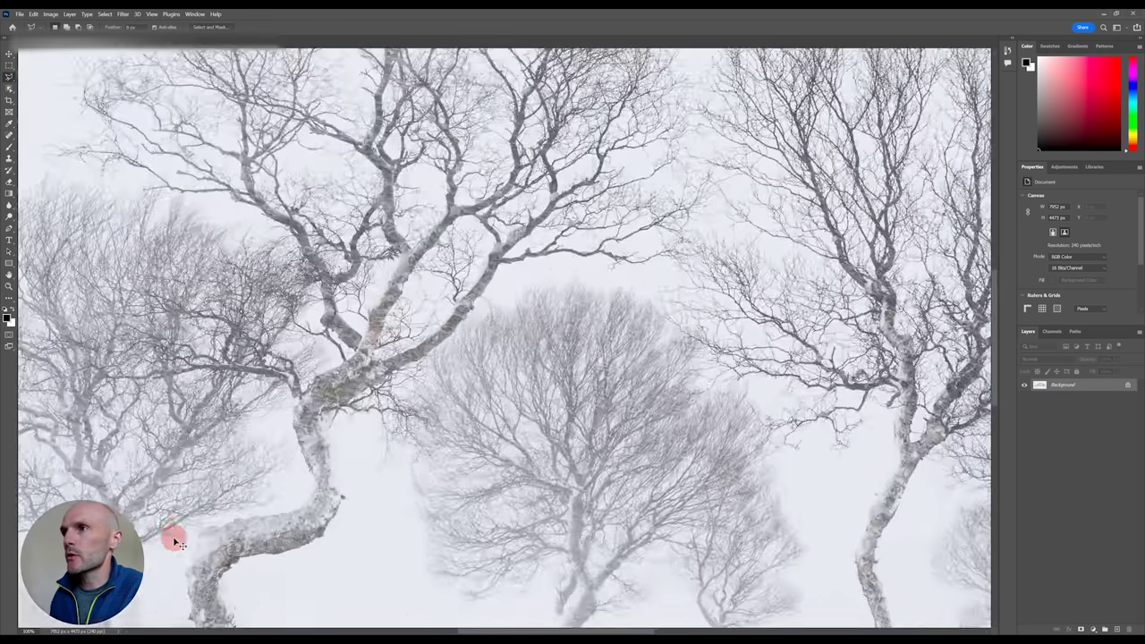
{"action": "left_click_drag", "start_coordinate": [176, 543], "coordinate": [710, 62]}
{"action": "left_click_drag", "start_coordinate": [511, 235], "coordinate": [662, 273]}
{"action": "mouse_move", "coordinate": [128, 488]}
{"action": "left_mouse_down"}
{"action": "mouse_move", "coordinate": [149, 486]}
{"action": "mouse_move", "coordinate": [143, 524]}
{"action": "mouse_move", "coordinate": [115, 489]}
{"action": "mouse_move", "coordinate": [119, 474]}
{"action": "mouse_move", "coordinate": [164, 470]}
{"action": "mouse_move", "coordinate": [175, 455]}
{"action": "mouse_move", "coordinate": [146, 435]}
{"action": "mouse_move", "coordinate": [117, 439]}
{"action": "mouse_move", "coordinate": [125, 470]}
{"action": "left_mouse_up"}
{"action": "key", "text": "Delete"}
{"action": "key", "text": "Return"}
{"action": "key", "text": "Delete"}
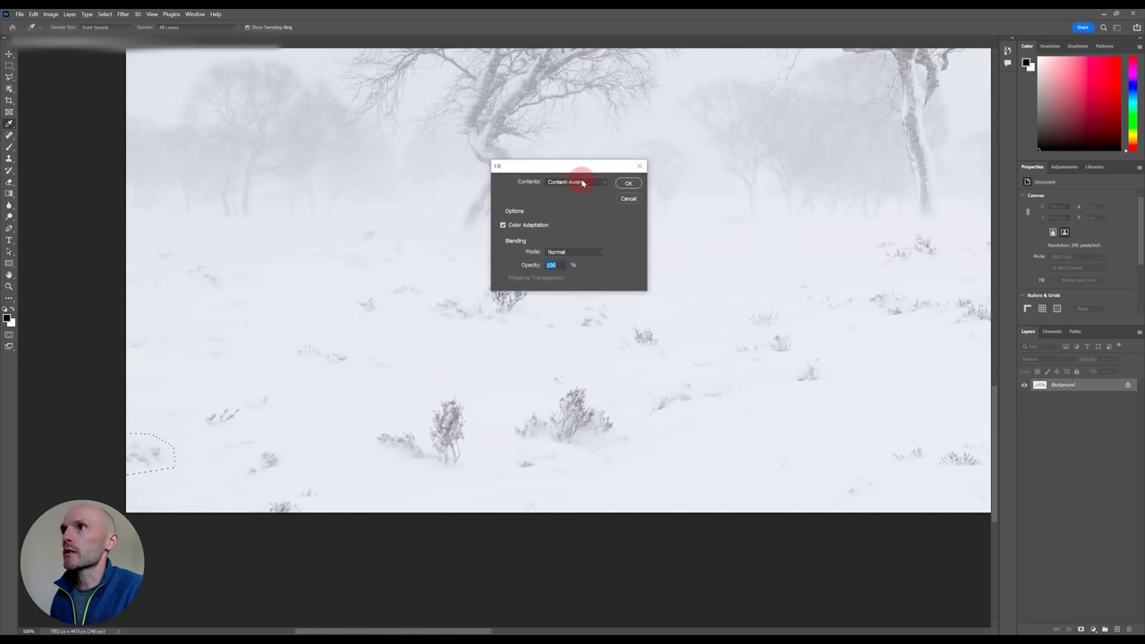
{"action": "left_click", "coordinate": [631, 183]}
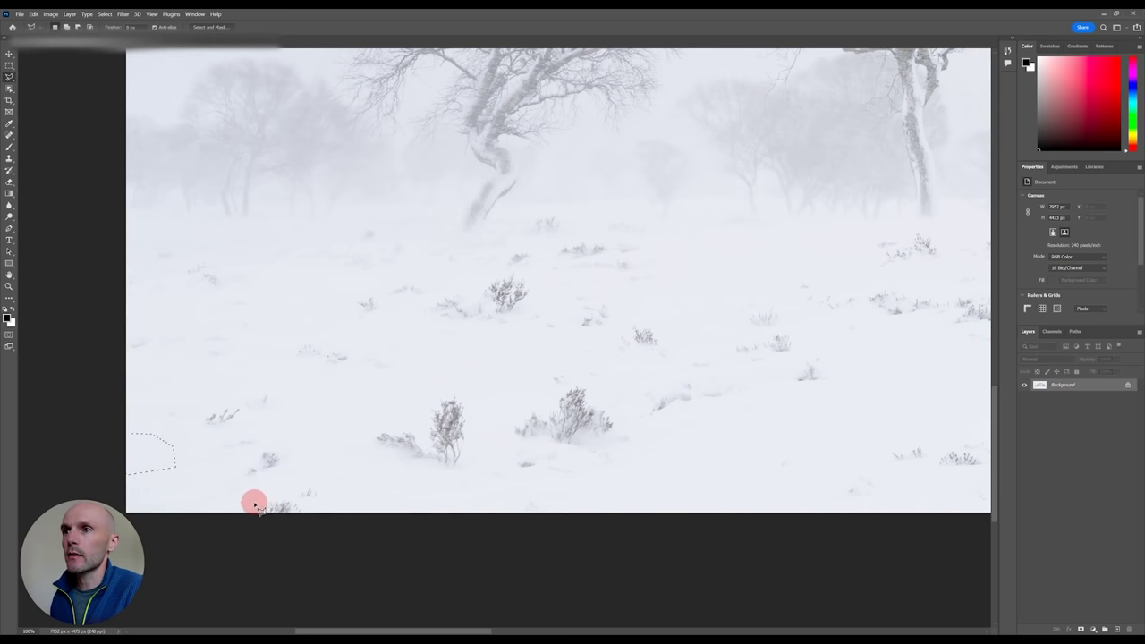
Step: Erase two more heather clumps along the bottom edge with Content-Aware Fill
{"action": "mouse_move", "coordinate": [253, 501]}
{"action": "left_mouse_down"}
{"action": "mouse_move", "coordinate": [268, 483]}
{"action": "mouse_move", "coordinate": [309, 483]}
{"action": "mouse_move", "coordinate": [320, 501]}
{"action": "mouse_move", "coordinate": [310, 519]}
{"action": "mouse_move", "coordinate": [263, 522]}
{"action": "mouse_move", "coordinate": [253, 507]}
{"action": "left_mouse_up"}
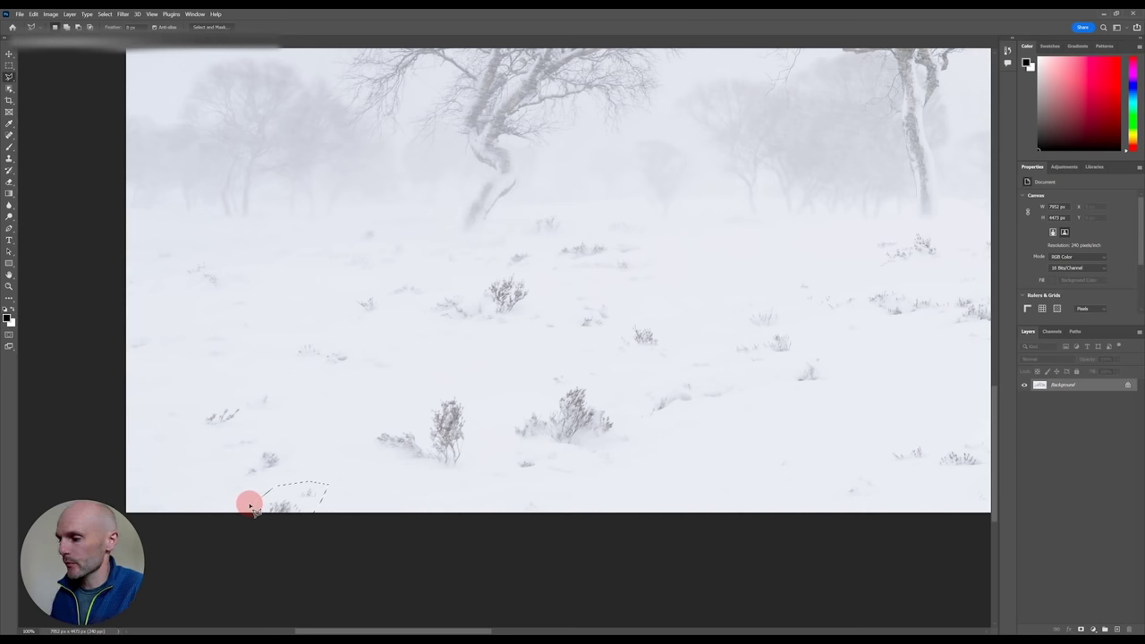
{"action": "key", "text": "shift+BackSpace"}
{"action": "key", "text": "Return"}
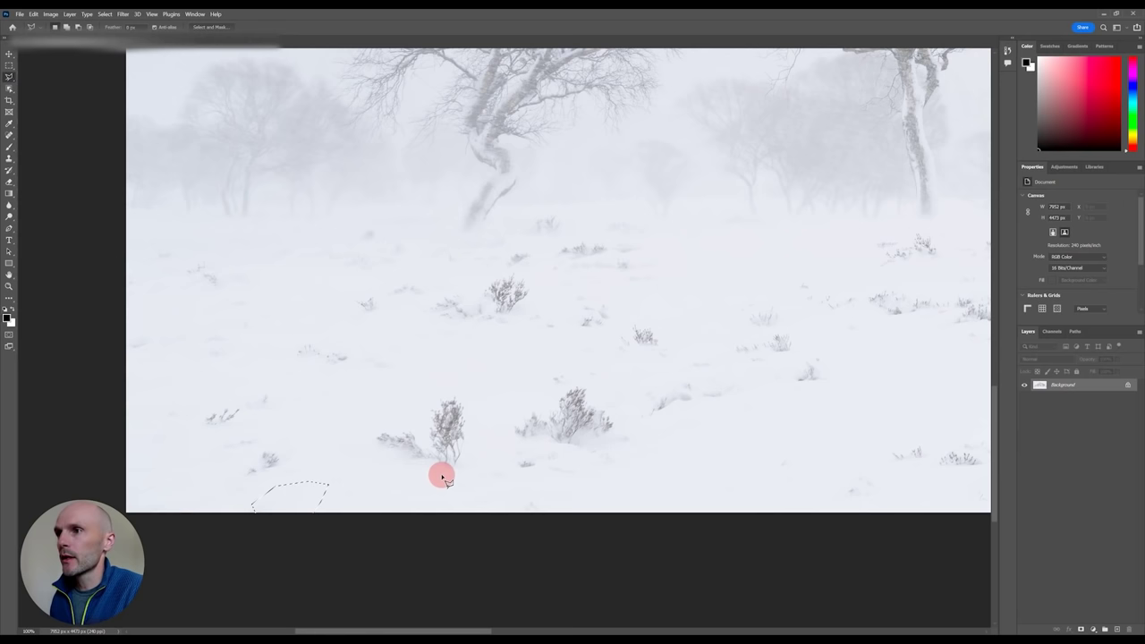
{"action": "mouse_move", "coordinate": [443, 476]}
{"action": "left_mouse_down"}
{"action": "mouse_move", "coordinate": [463, 468]}
{"action": "mouse_move", "coordinate": [480, 431]}
{"action": "mouse_move", "coordinate": [471, 391]}
{"action": "mouse_move", "coordinate": [381, 416]}
{"action": "mouse_move", "coordinate": [366, 439]}
{"action": "mouse_move", "coordinate": [384, 471]}
{"action": "mouse_move", "coordinate": [442, 478]}
{"action": "left_mouse_up"}
{"action": "key", "text": "shift+BackSpace"}
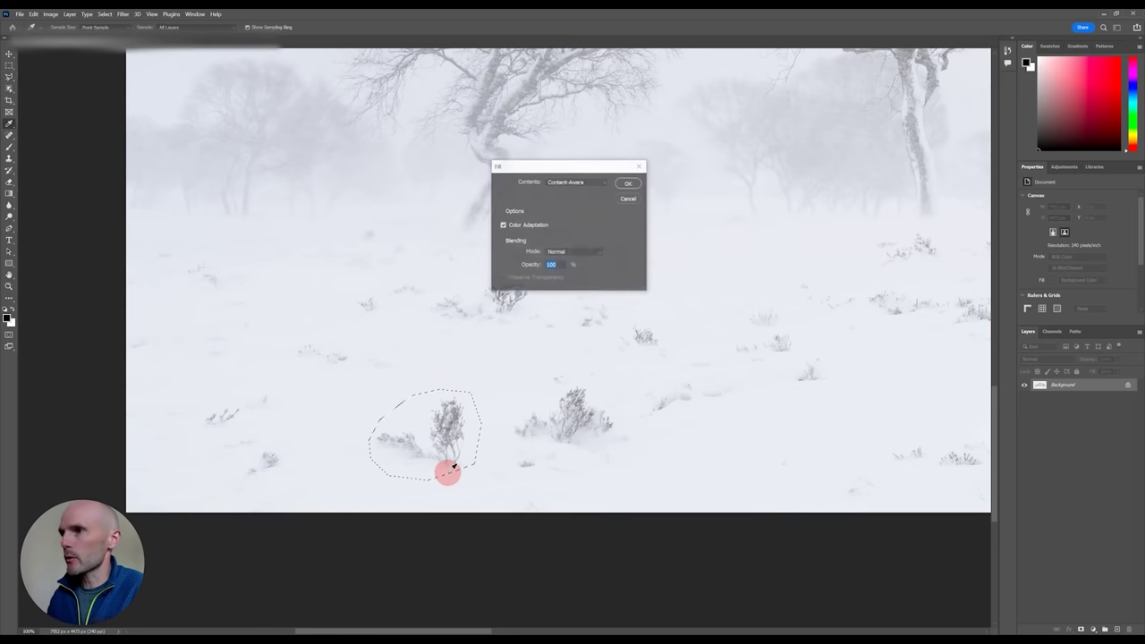
{"action": "key", "text": "Return"}
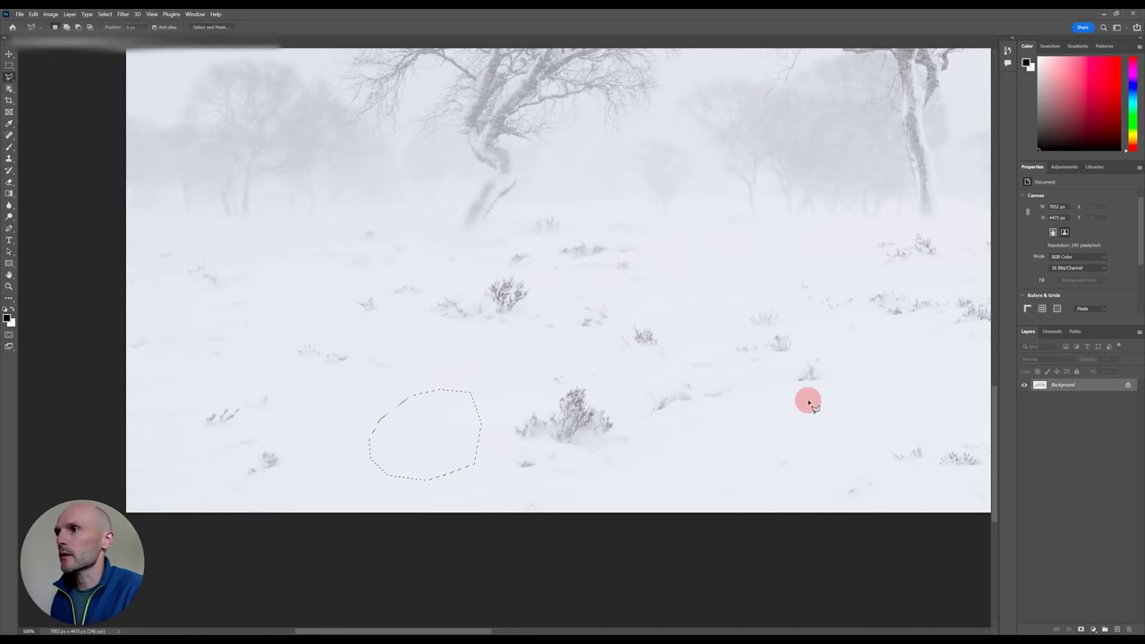
Step: Remove the stray heather bush near the bottom with a lasso and Content-Aware Fill
{"action": "left_click_drag", "start_coordinate": [647, 394], "coordinate": [128, 424]}
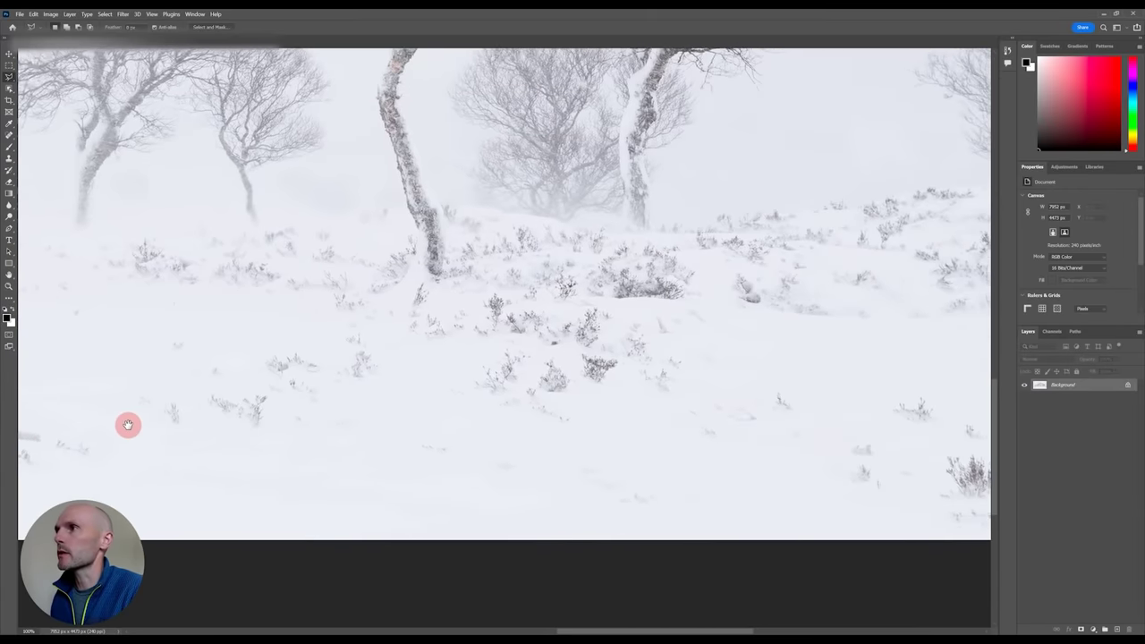
{"action": "left_click_drag", "start_coordinate": [769, 302], "coordinate": [391, 295]}
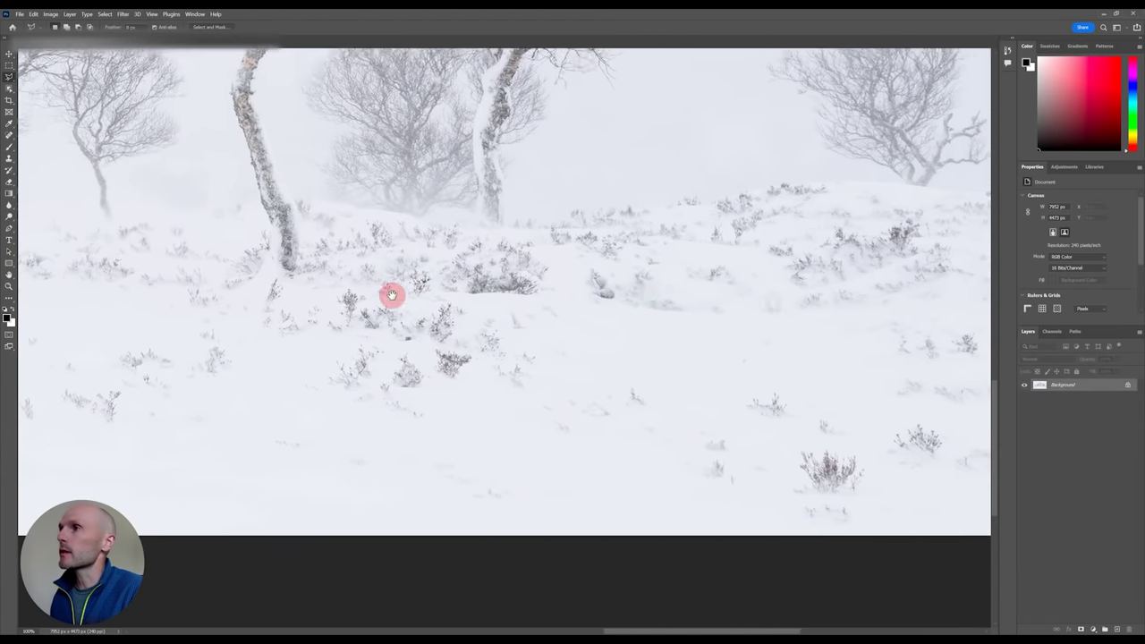
{"action": "mouse_move", "coordinate": [525, 488]}
{"action": "left_mouse_down"}
{"action": "mouse_move", "coordinate": [529, 450]}
{"action": "mouse_move", "coordinate": [545, 435]}
{"action": "mouse_move", "coordinate": [595, 446]}
{"action": "mouse_move", "coordinate": [616, 480]}
{"action": "mouse_move", "coordinate": [606, 524]}
{"action": "mouse_move", "coordinate": [583, 531]}
{"action": "mouse_move", "coordinate": [534, 531]}
{"action": "mouse_move", "coordinate": [529, 494]}
{"action": "left_mouse_up"}
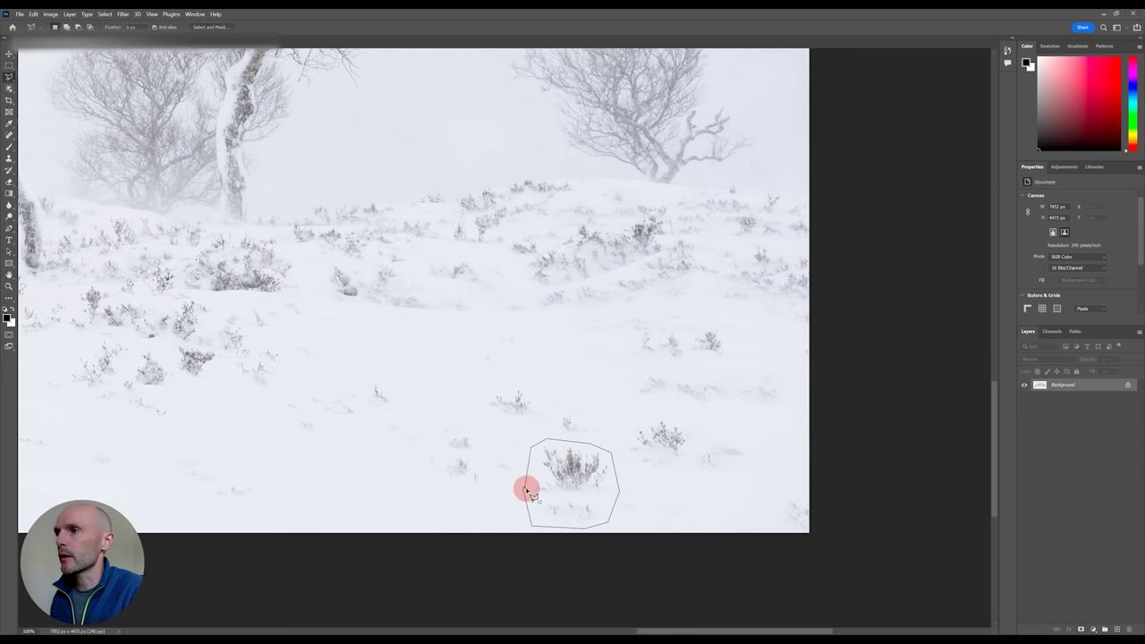
{"action": "key", "text": "shift+BackSpace"}
{"action": "key", "text": "Return"}
Step: Clean up the bottom-right corner with Content-Aware Fill, then recentre the whole photo
{"action": "mouse_move", "coordinate": [777, 503]}
{"action": "left_mouse_down"}
{"action": "mouse_move", "coordinate": [776, 536]}
{"action": "mouse_move", "coordinate": [812, 542]}
{"action": "mouse_move", "coordinate": [823, 517]}
{"action": "mouse_move", "coordinate": [814, 496]}
{"action": "mouse_move", "coordinate": [777, 508]}
{"action": "left_mouse_up"}
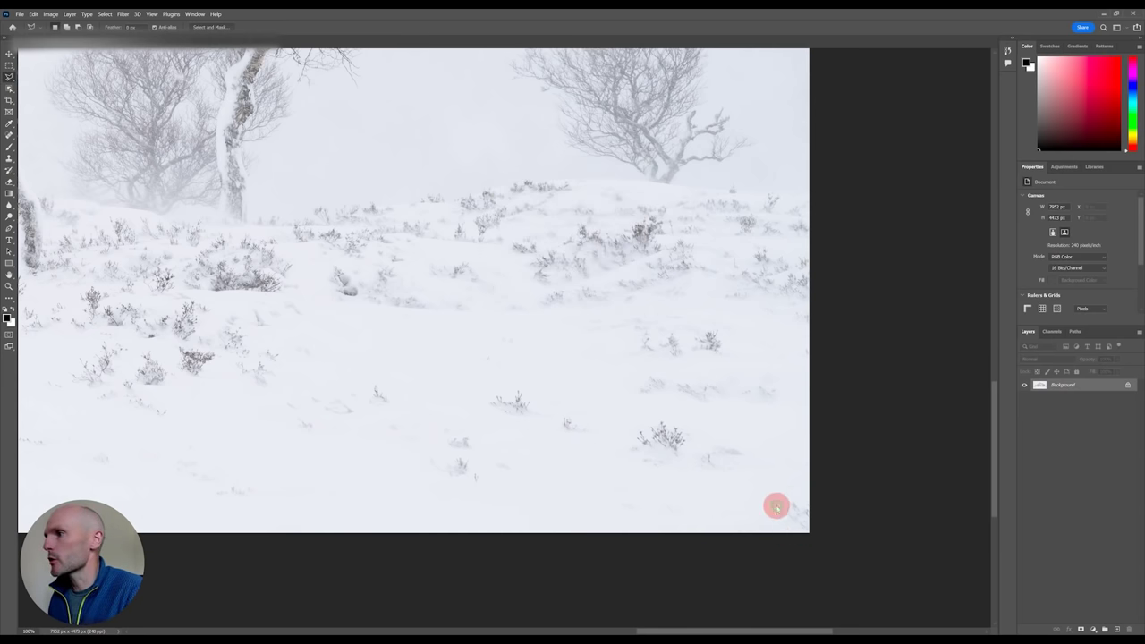
{"action": "key", "text": "shift+BackSpace"}
{"action": "key", "text": "Return"}
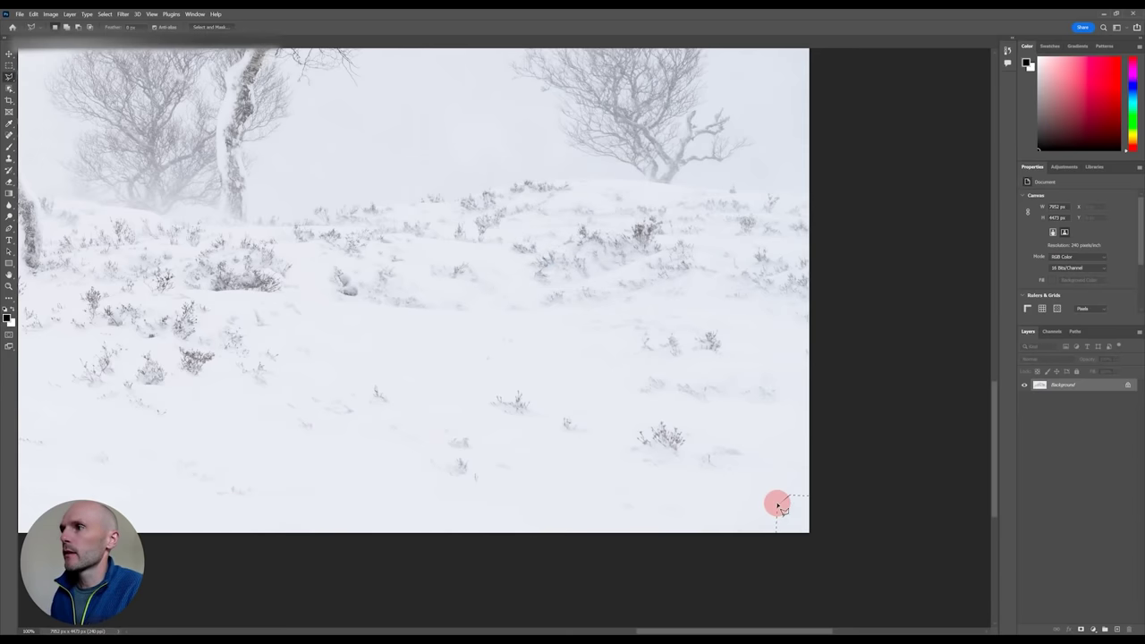
{"action": "scroll", "coordinate": [778, 507], "scroll_direction": "down", "scroll_amount": 5}
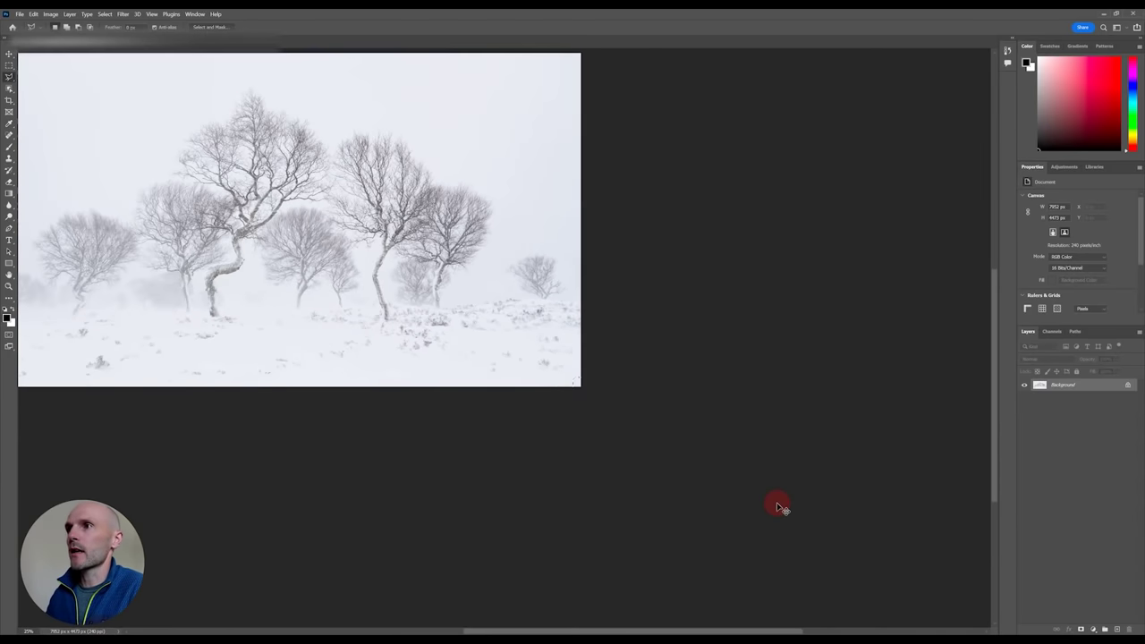
{"action": "scroll", "coordinate": [765, 470], "scroll_direction": "up", "scroll_amount": 2}
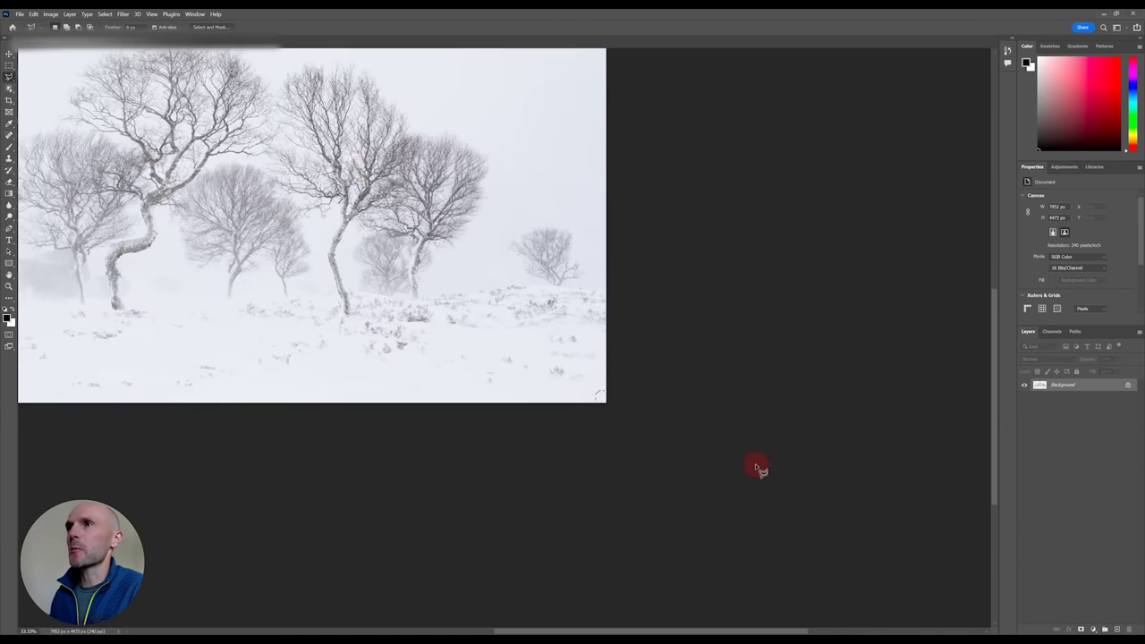
{"action": "scroll", "coordinate": [721, 340], "scroll_direction": "up", "scroll_amount": 1}
{"action": "left_click_drag", "start_coordinate": [721, 340], "coordinate": [33, 107]}
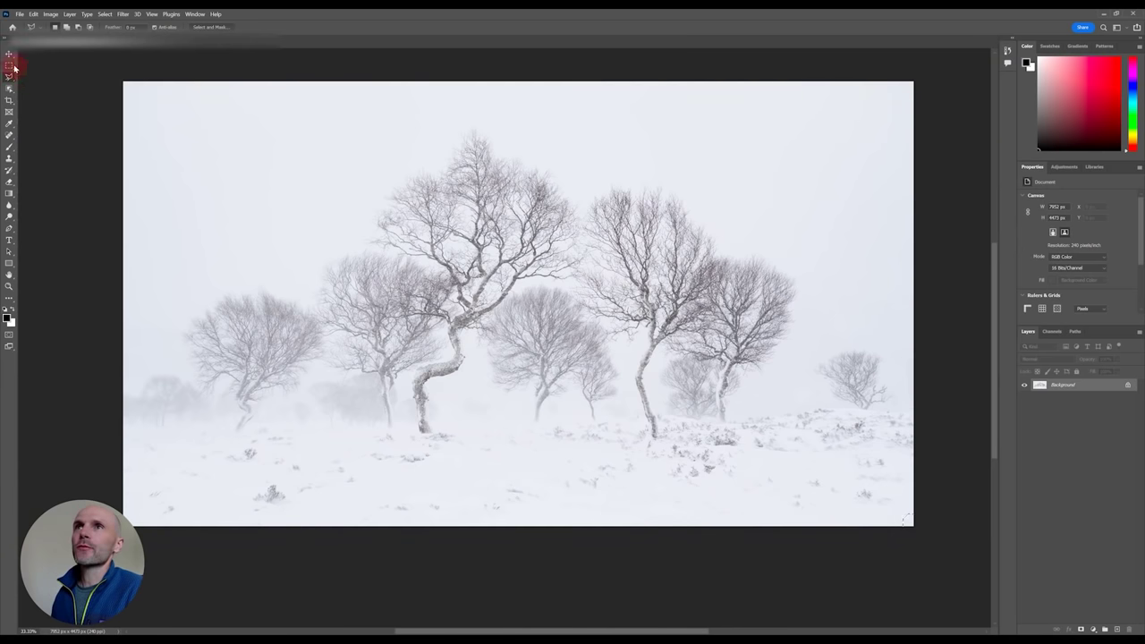
Step: Duplicate the photo onto a new layer and brighten it with Apply Image in Screen blending
{"action": "left_click", "coordinate": [12, 66]}
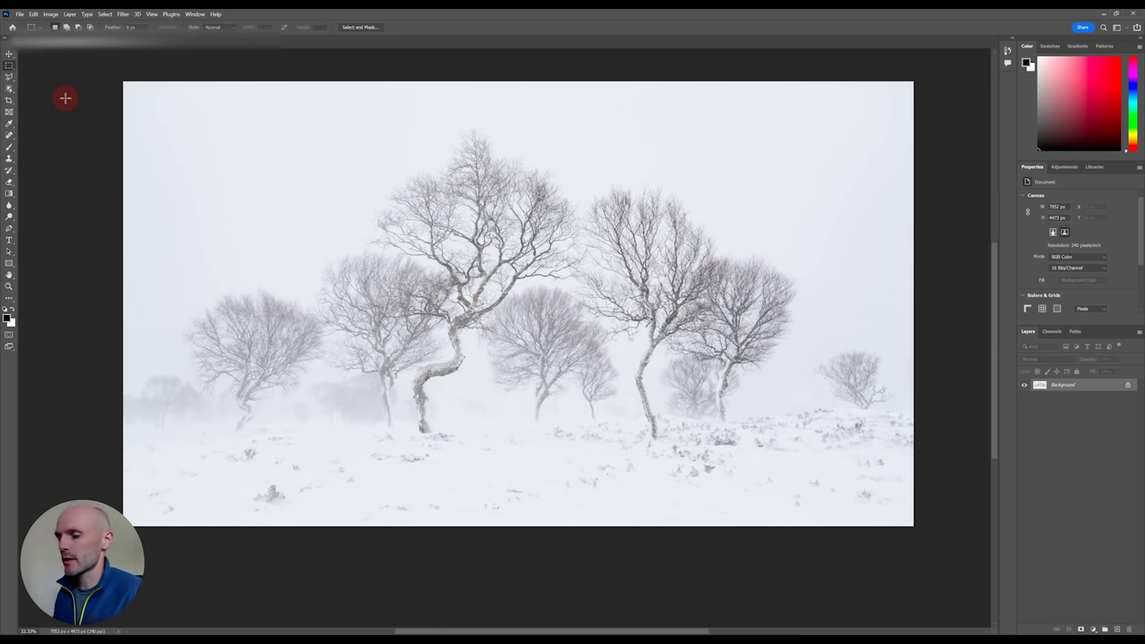
{"action": "key", "text": "ctrl+j"}
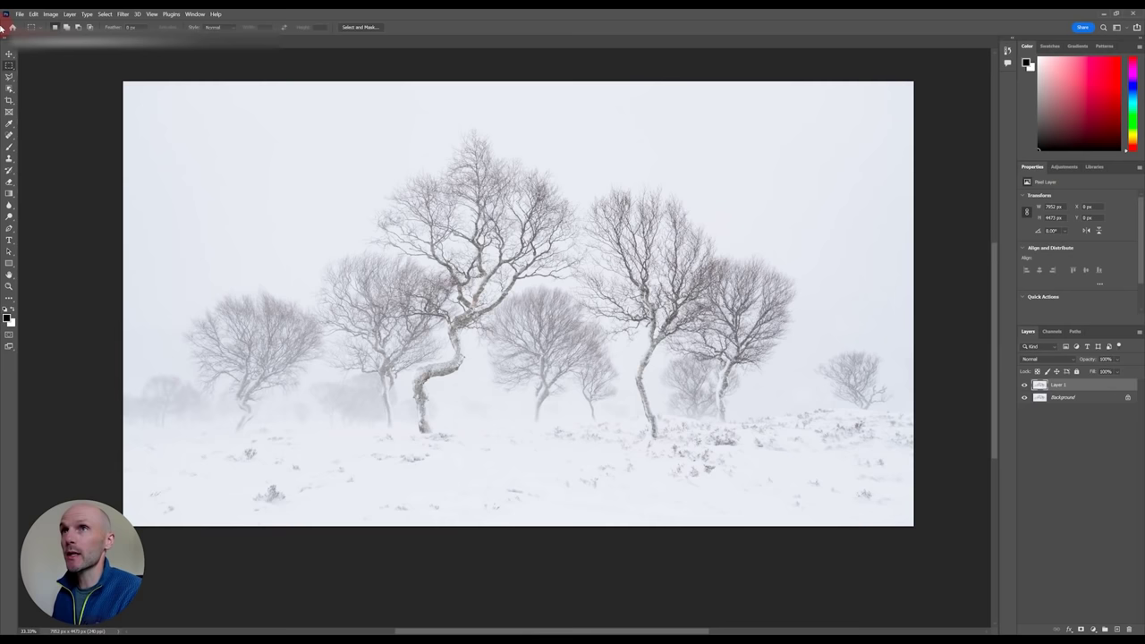
{"action": "left_click", "coordinate": [50, 14]}
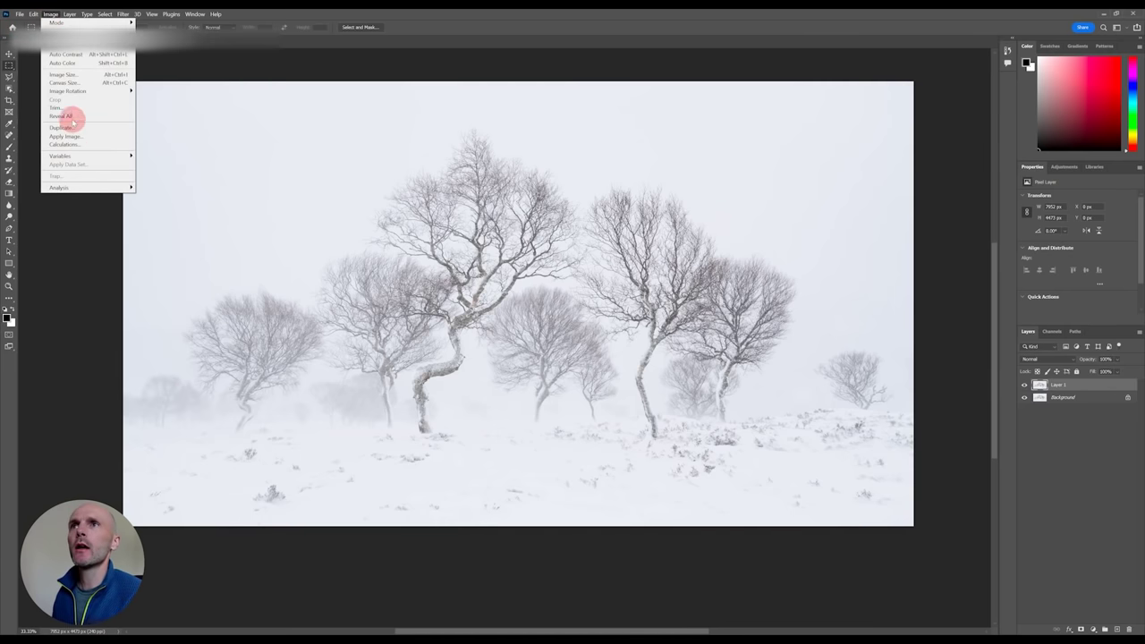
{"action": "left_click", "coordinate": [67, 136]}
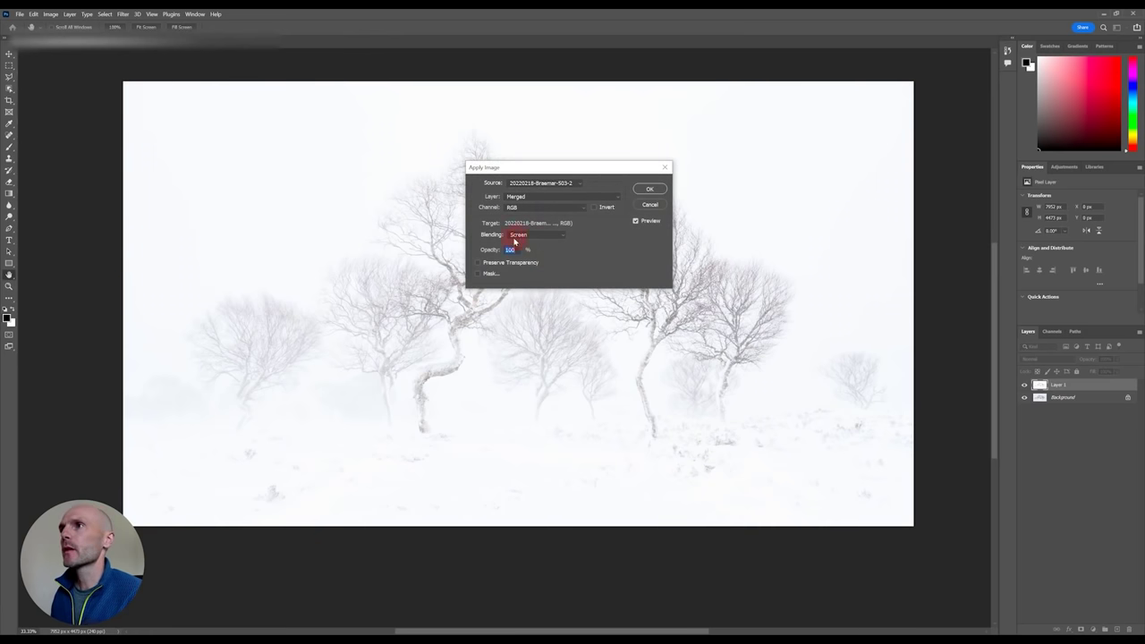
{"action": "left_click", "coordinate": [651, 189]}
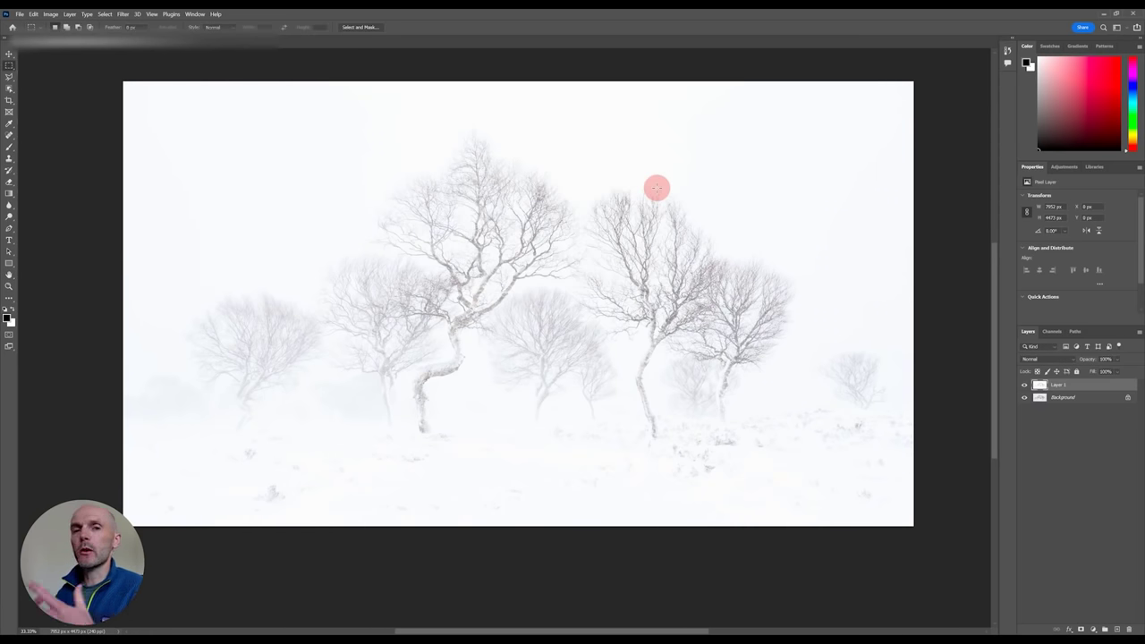
Step: Soften the new layer with a 28-pixel Gaussian Blur
{"action": "left_click", "coordinate": [123, 16]}
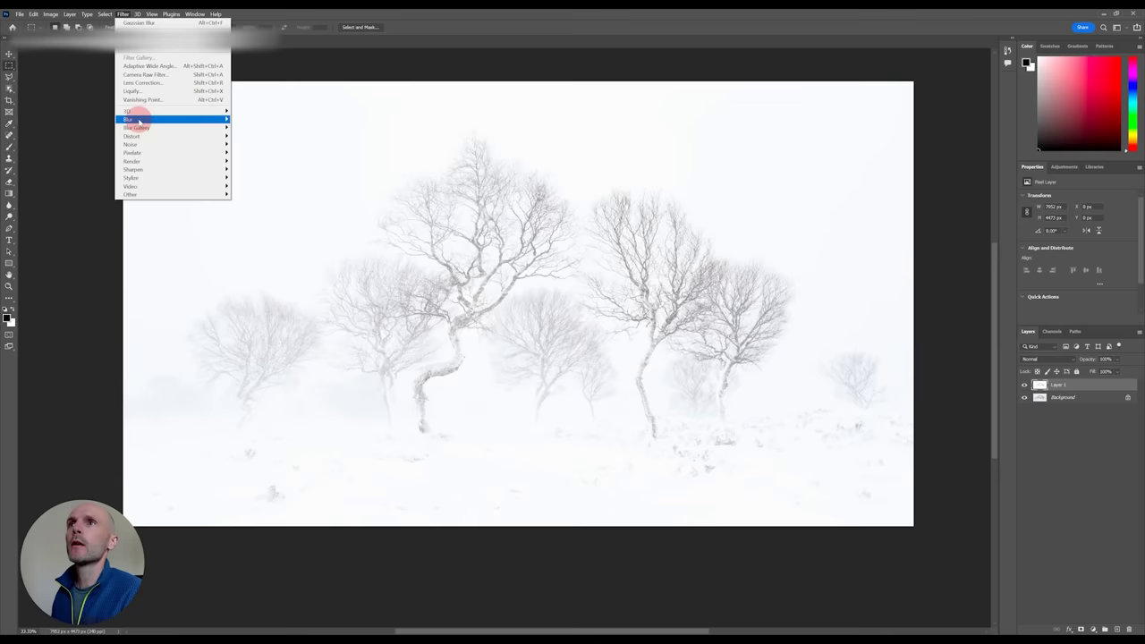
{"action": "mouse_move", "coordinate": [171, 119]}
{"action": "left_click", "coordinate": [256, 152]}
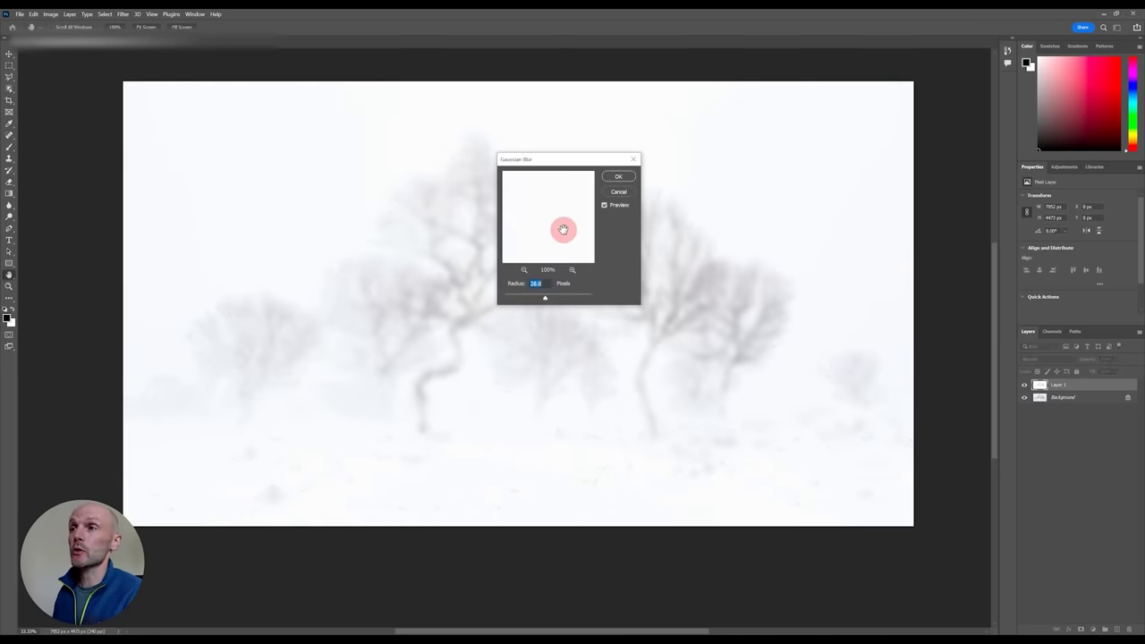
{"action": "left_click_drag", "start_coordinate": [563, 230], "coordinate": [540, 223]}
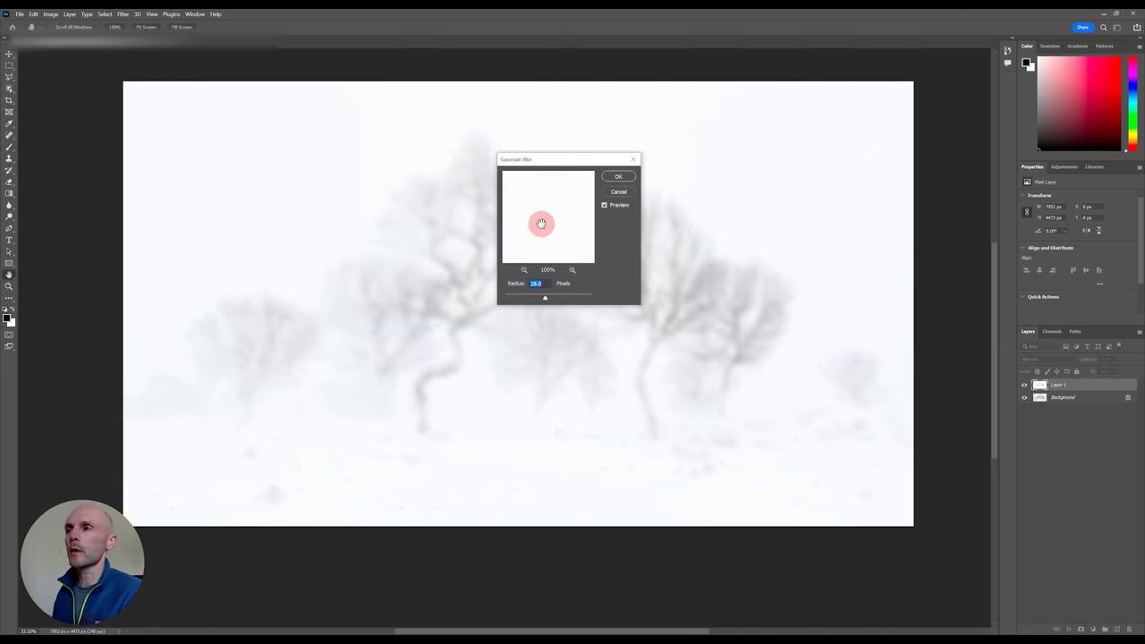
{"action": "left_click", "coordinate": [632, 181]}
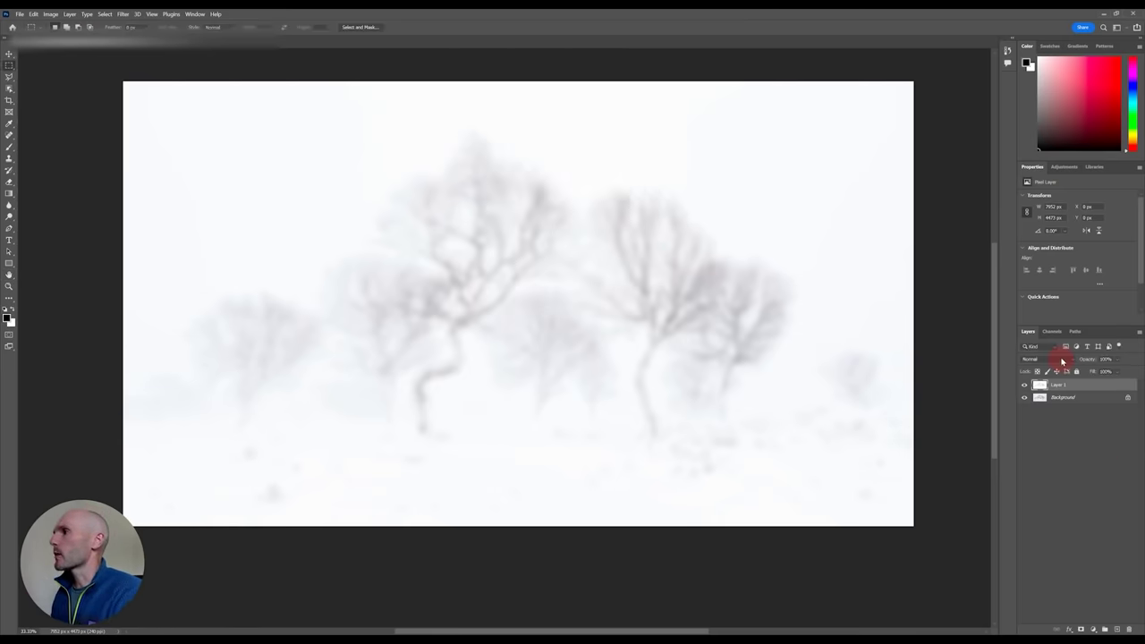
Step: Set the blurred layer to Multiply at 87% opacity, save, and return to Lightroom Classic
{"action": "left_click", "coordinate": [1061, 362]}
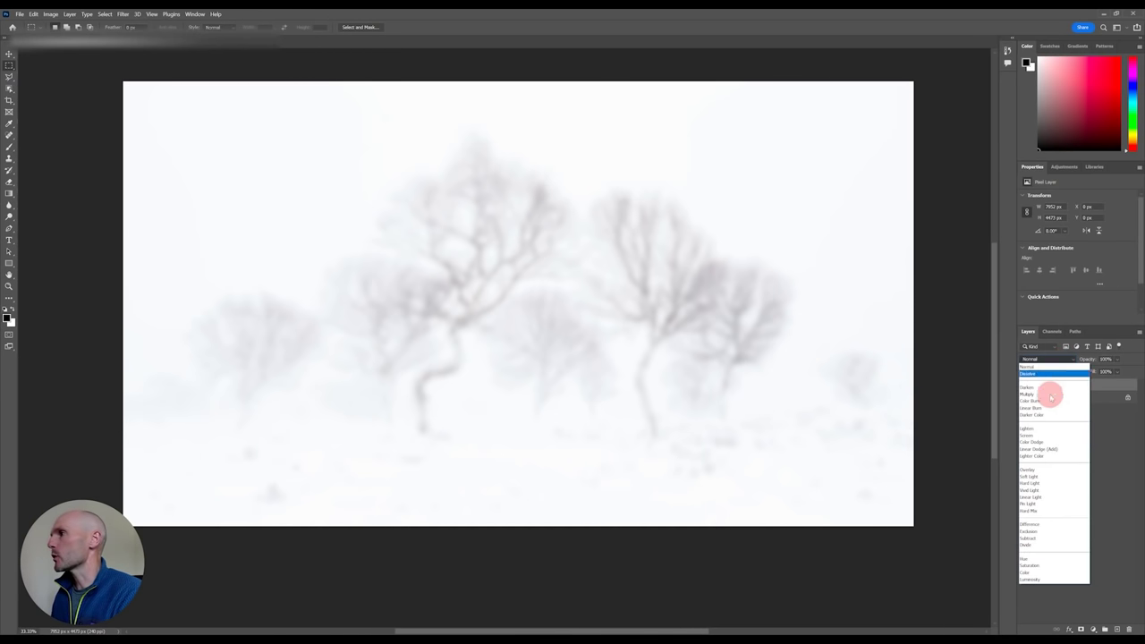
{"action": "left_click", "coordinate": [1051, 397]}
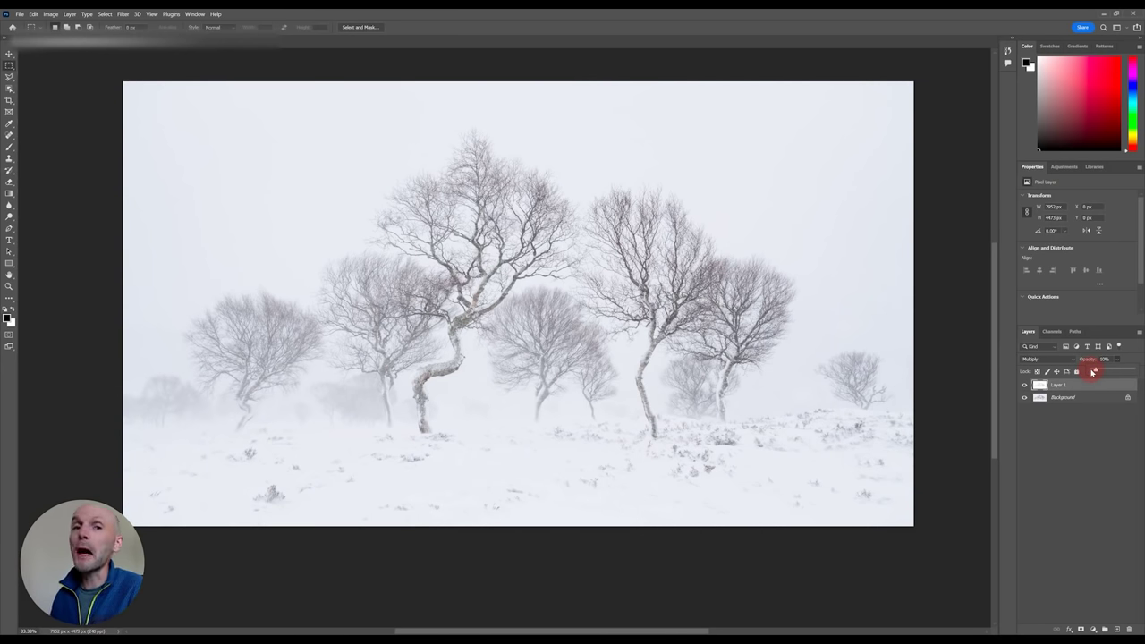
{"action": "left_click", "coordinate": [1088, 433]}
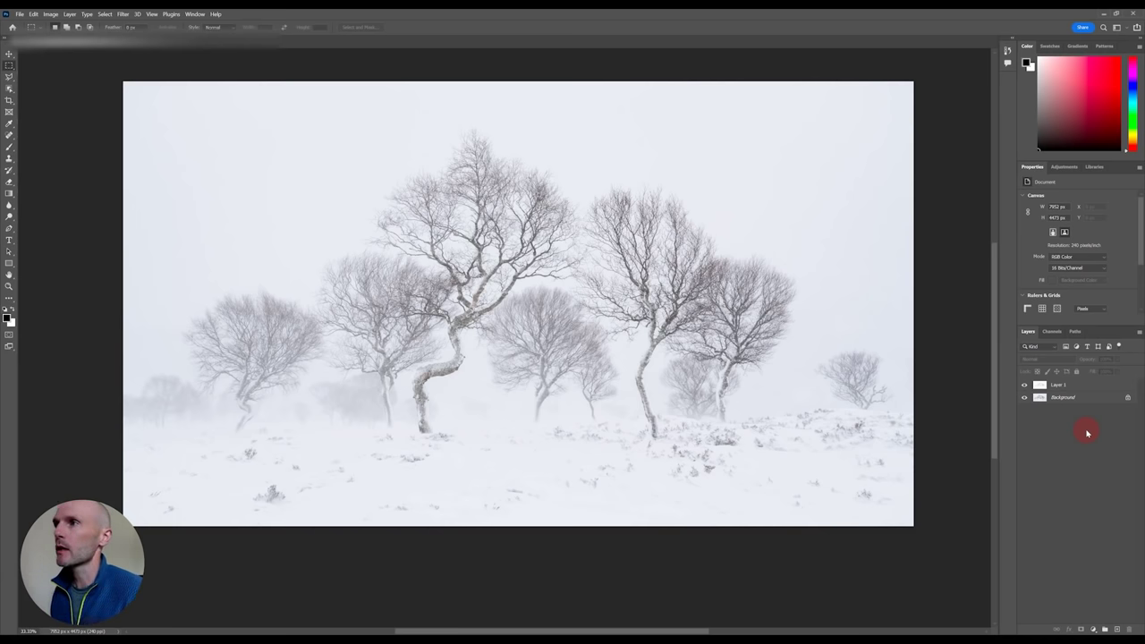
{"action": "key", "text": "ctrl+s"}
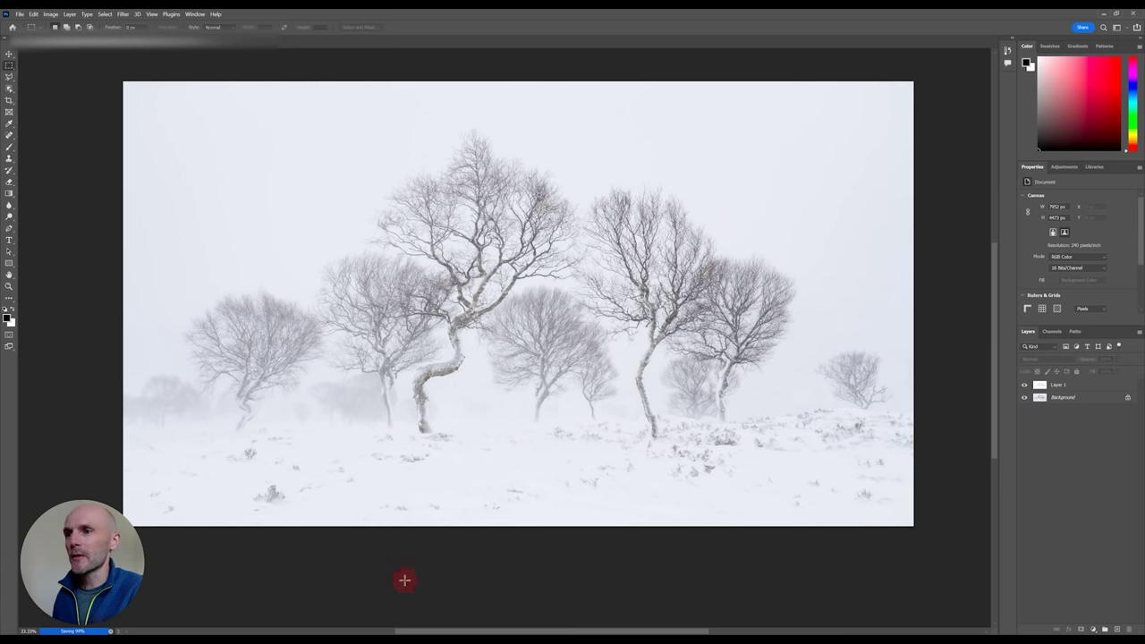
{"action": "left_click", "coordinate": [296, 602]}
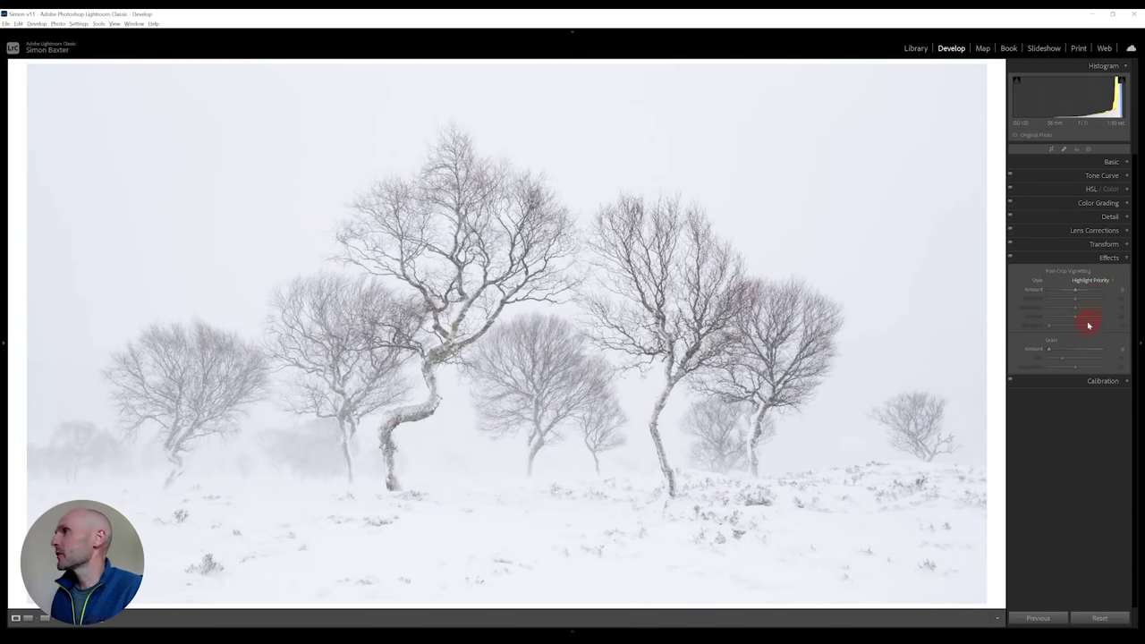
Step: Raise the tone curve's Lights slider to +5 on the returned Photoshop birch image
{"action": "left_click", "coordinate": [1097, 175]}
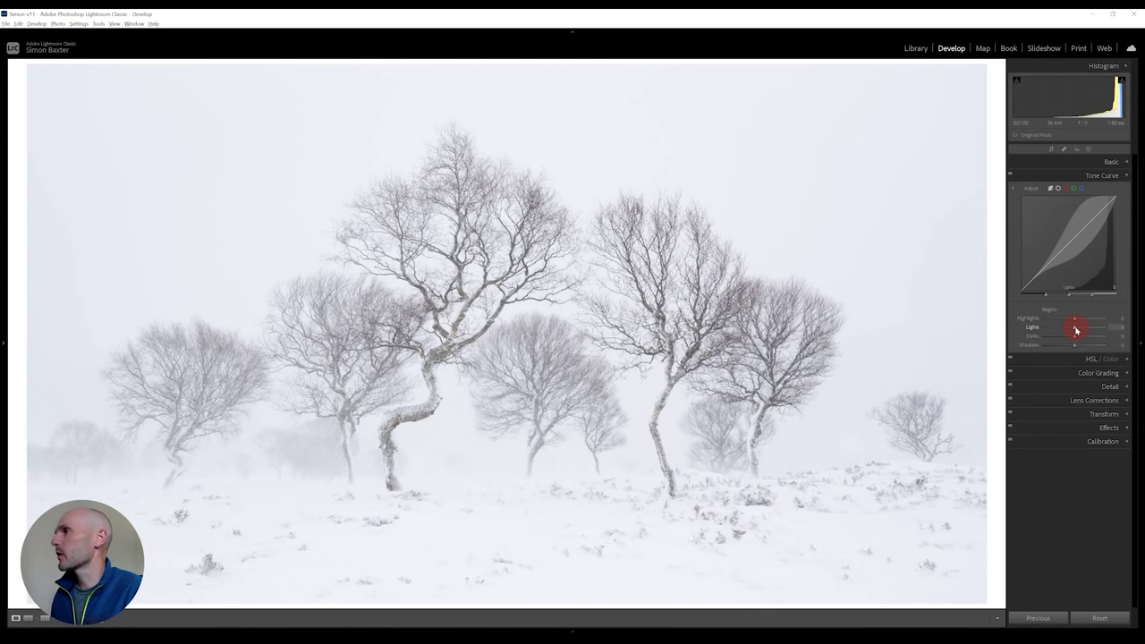
{"action": "left_click_drag", "start_coordinate": [1076, 330], "coordinate": [1076, 330]}
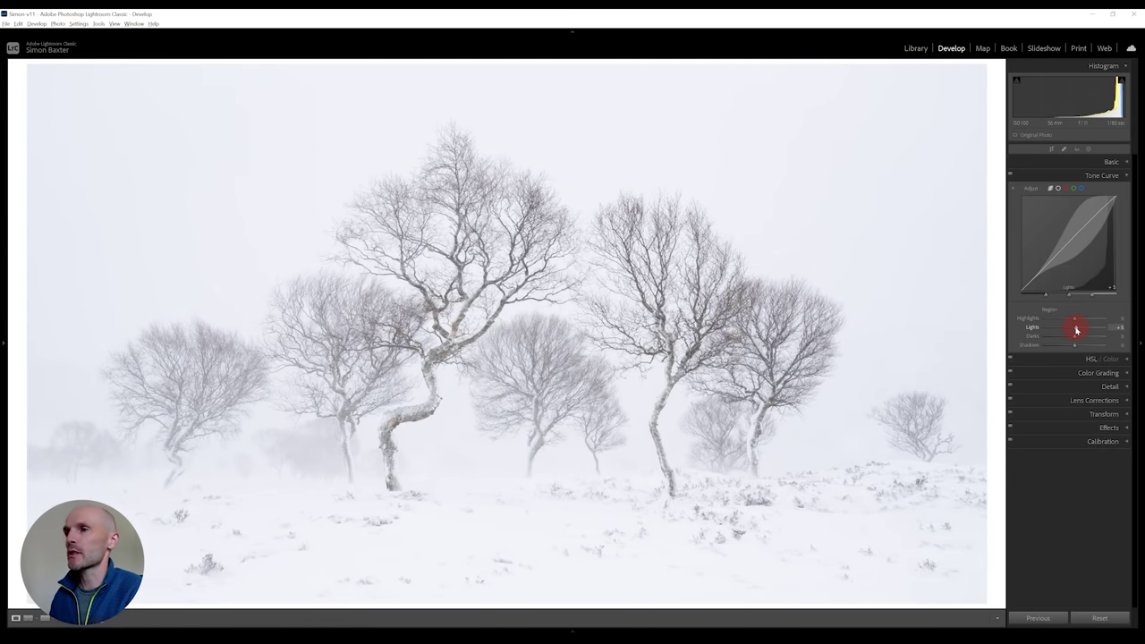
{"action": "left_click_drag", "start_coordinate": [1076, 330], "coordinate": [1077, 330]}
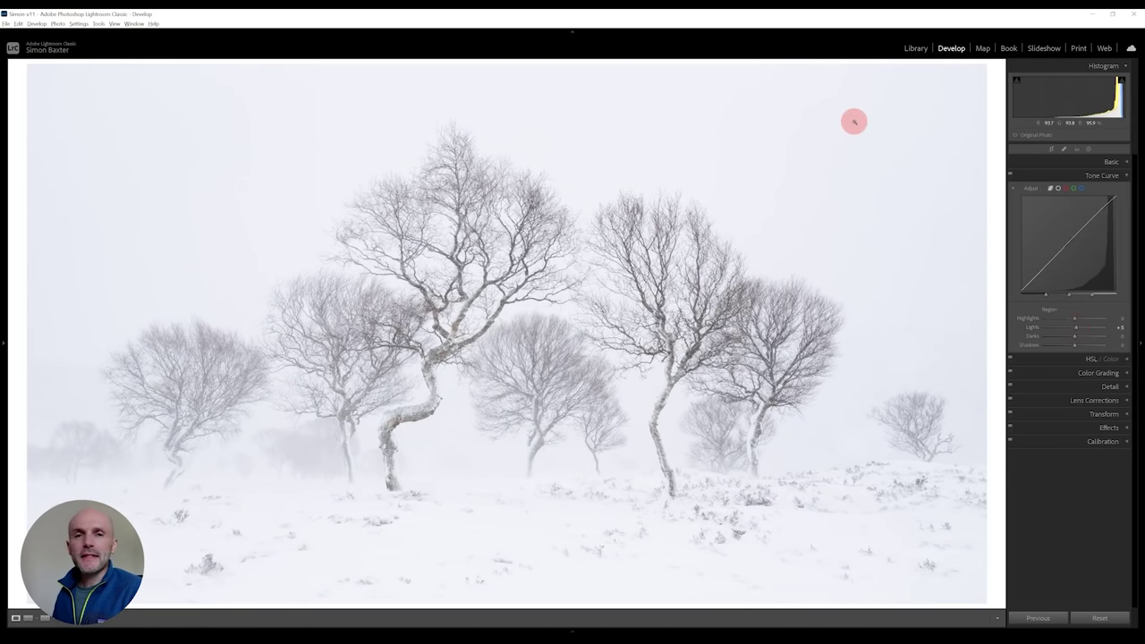